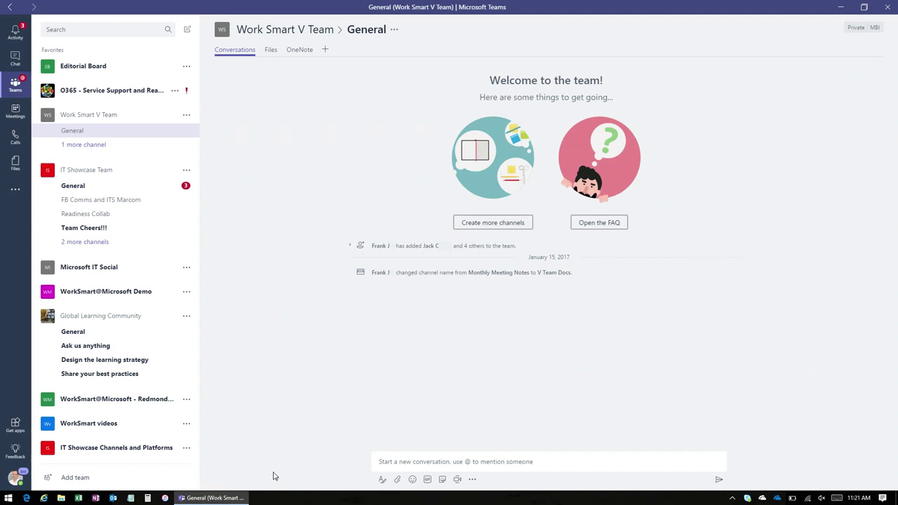
Step: Create a private team named Test Team with the description 'This is just a demo'
{"action": "left_click", "coordinate": [130, 484]}
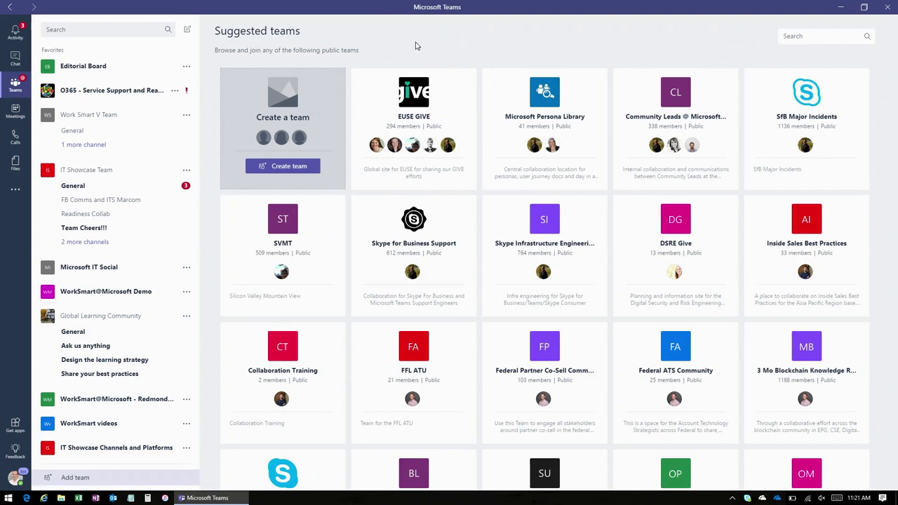
{"action": "left_click", "coordinate": [278, 169]}
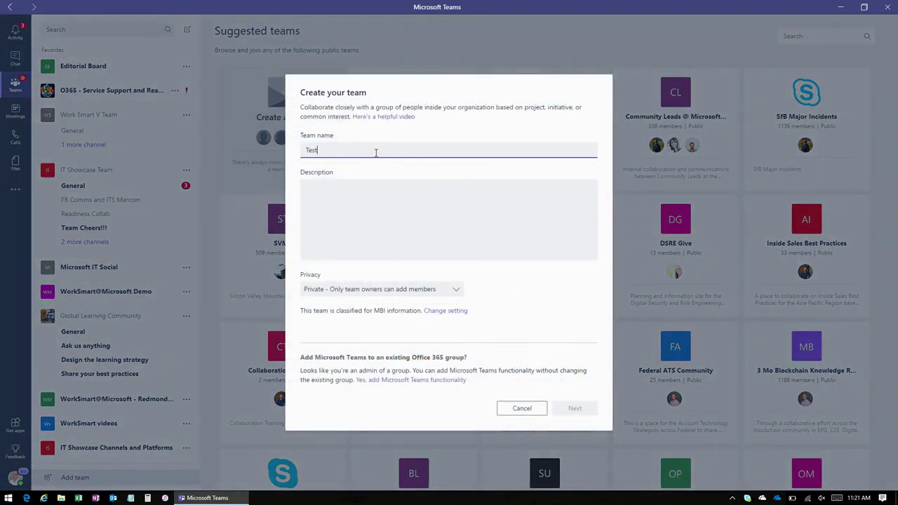
{"action": "left_click", "coordinate": [371, 221]}
{"action": "type", "text": "This is just a demo"}
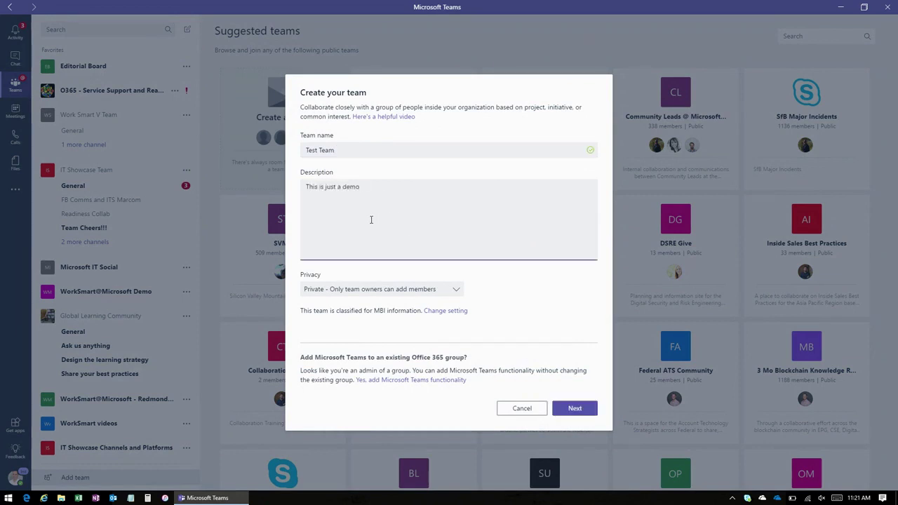
{"action": "left_click", "coordinate": [425, 291]}
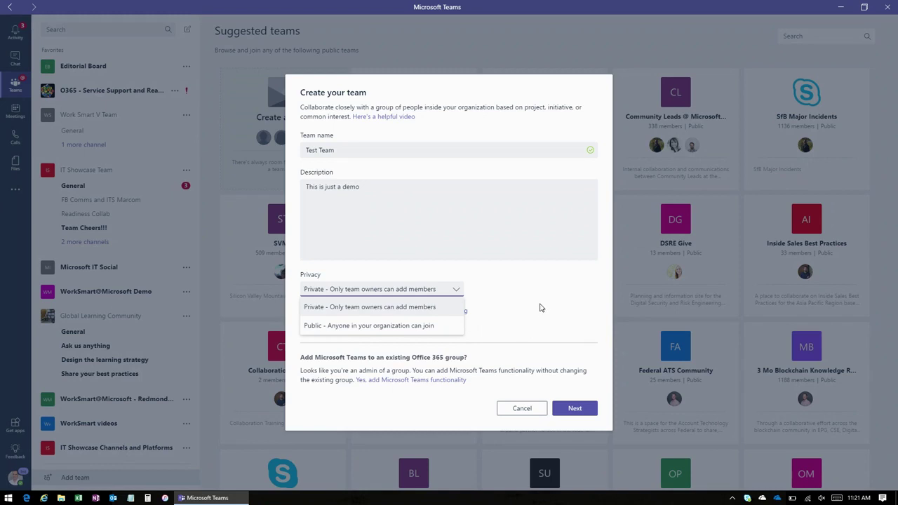
{"action": "left_click", "coordinate": [421, 309]}
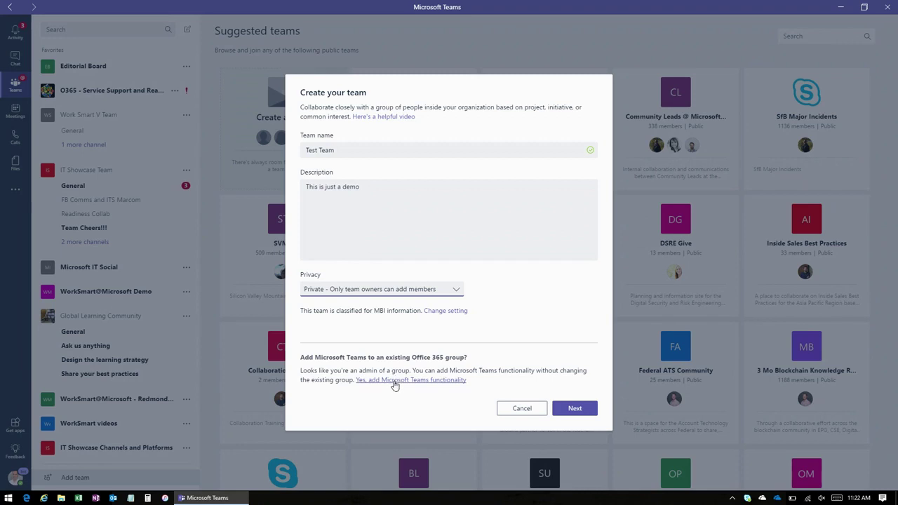
{"action": "left_click", "coordinate": [580, 410]}
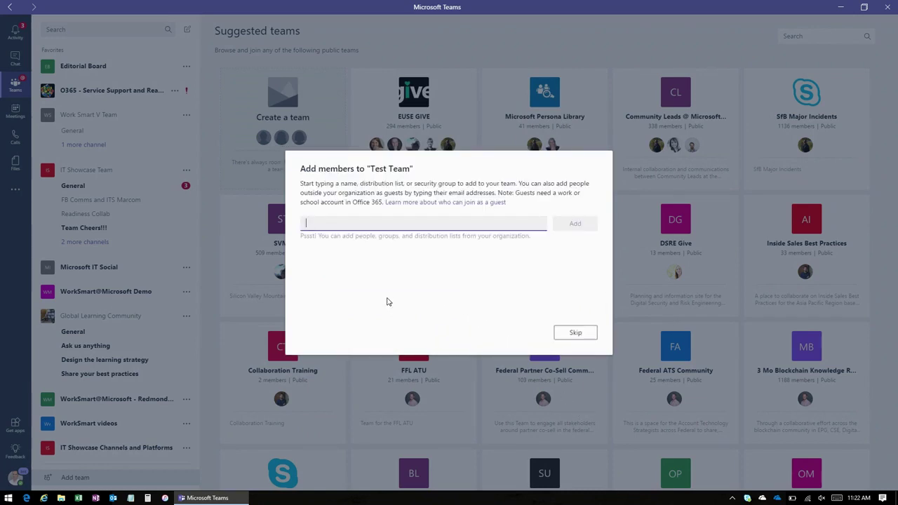
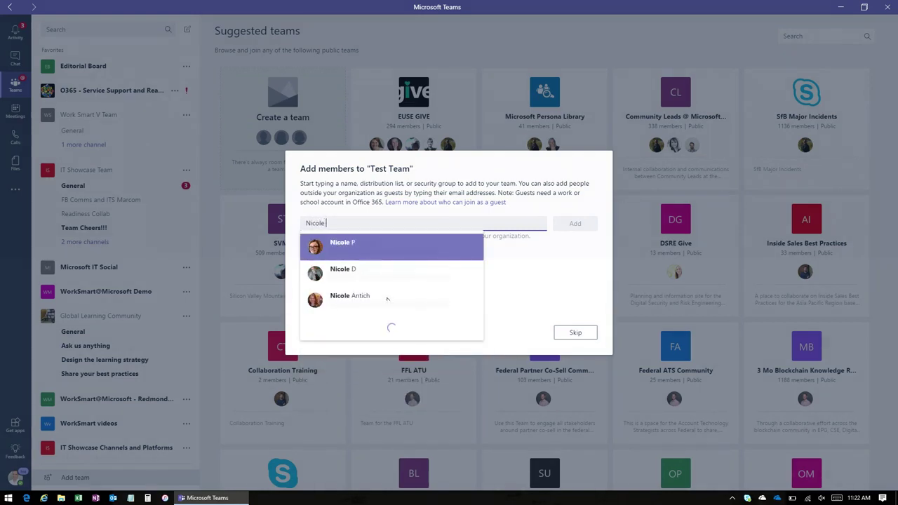
Step: Add a colleague as a member of Test Team and finish setup
{"action": "left_click", "coordinate": [421, 244]}
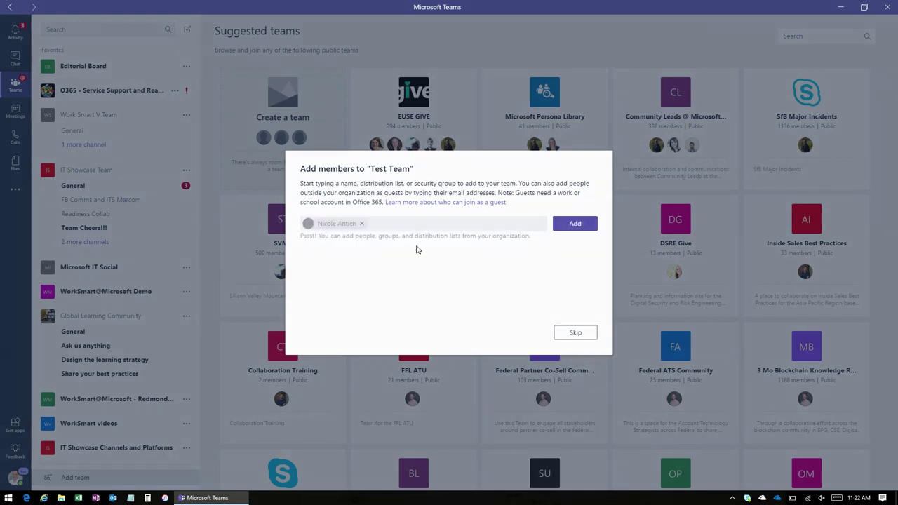
{"action": "left_click", "coordinate": [578, 223]}
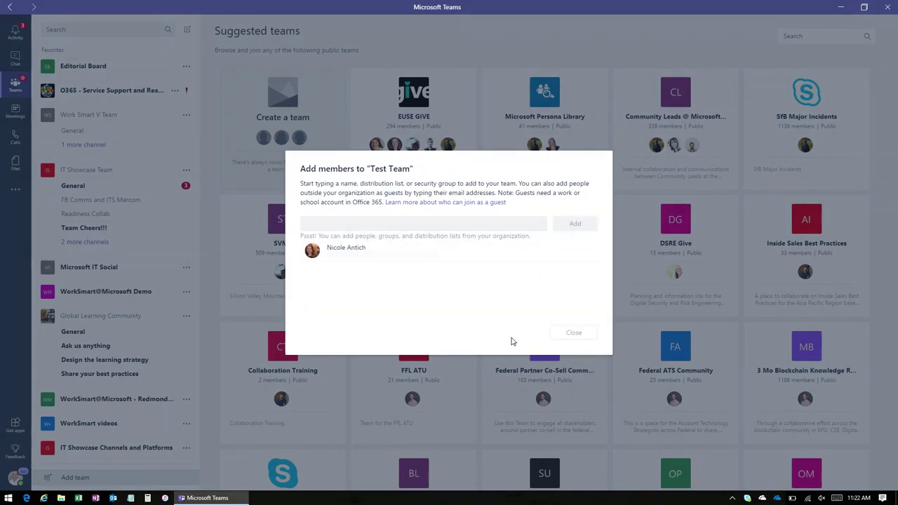
{"action": "left_click", "coordinate": [572, 333]}
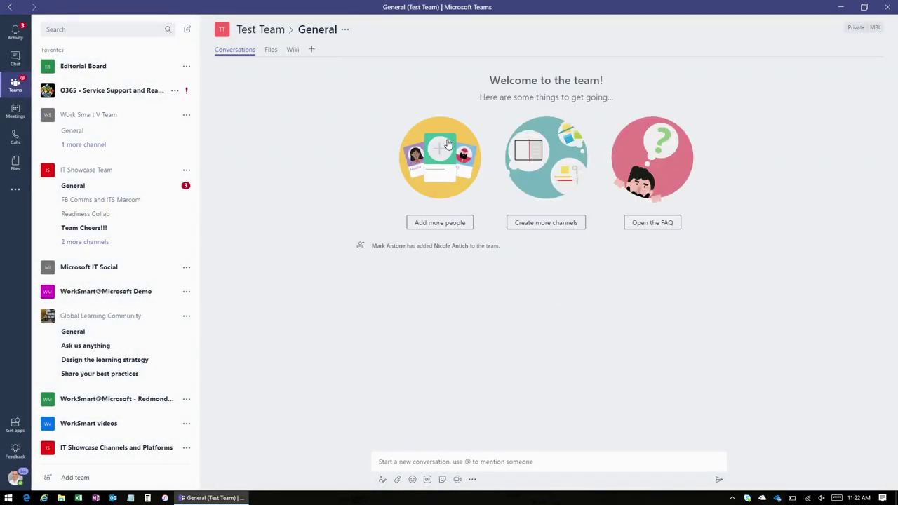
Step: Bring up the Edit team settings for Test Team from its General channel options
{"action": "left_click", "coordinate": [345, 31]}
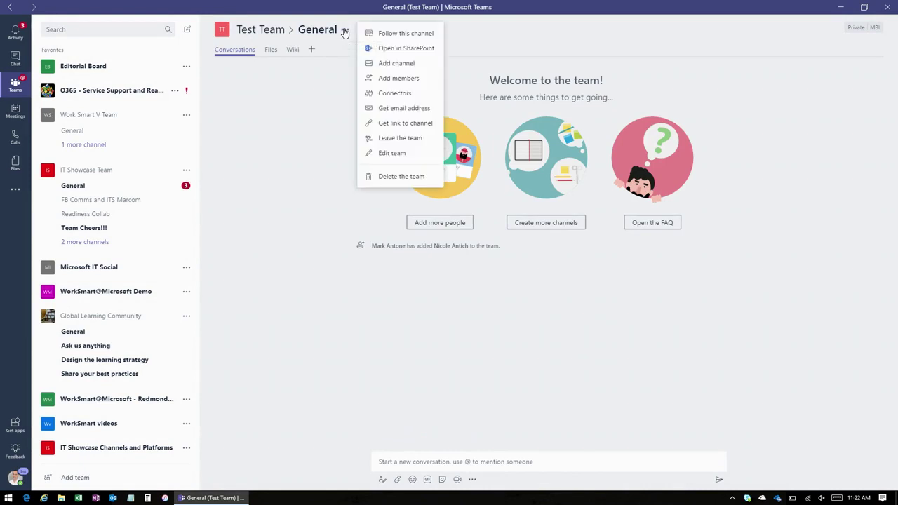
{"action": "left_click", "coordinate": [404, 160]}
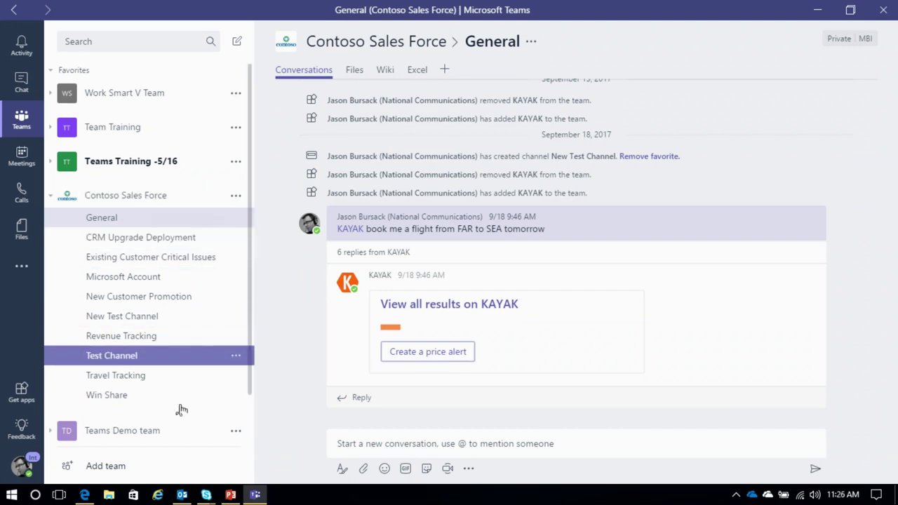
Step: Open the Teams Demo management page, then open and dismiss Contoso Sales Force's Add members window
{"action": "right_click", "coordinate": [209, 438]}
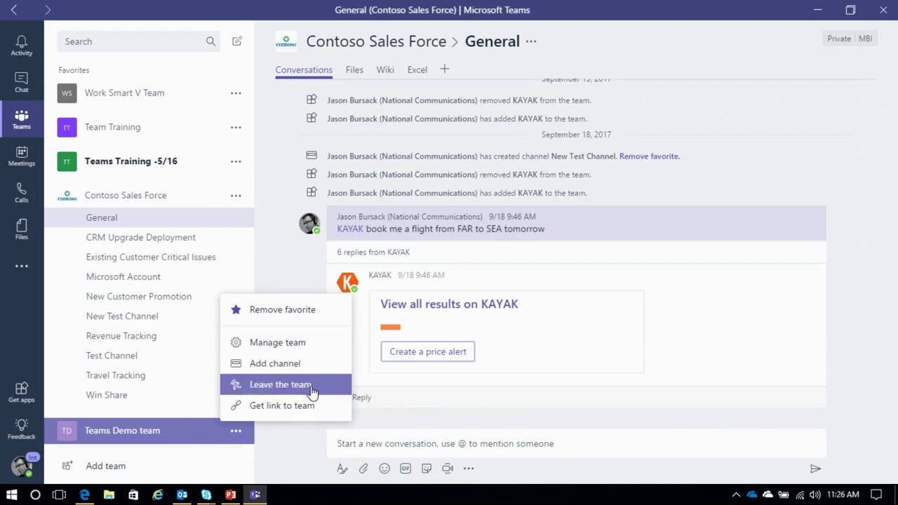
{"action": "left_click", "coordinate": [305, 343]}
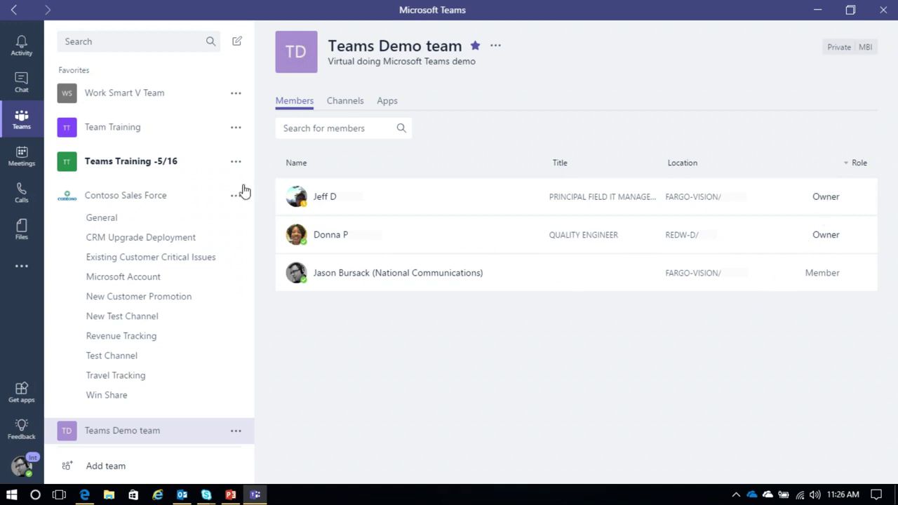
{"action": "right_click", "coordinate": [189, 200]}
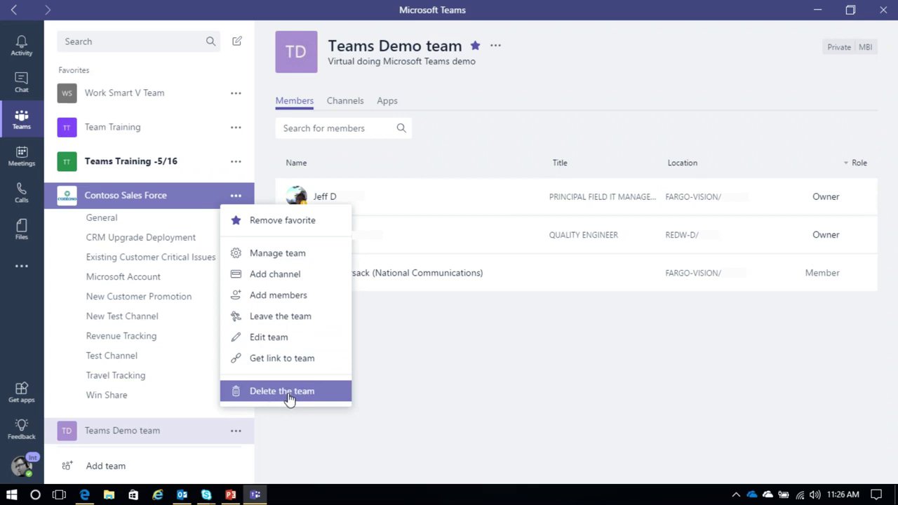
{"action": "left_click", "coordinate": [289, 300]}
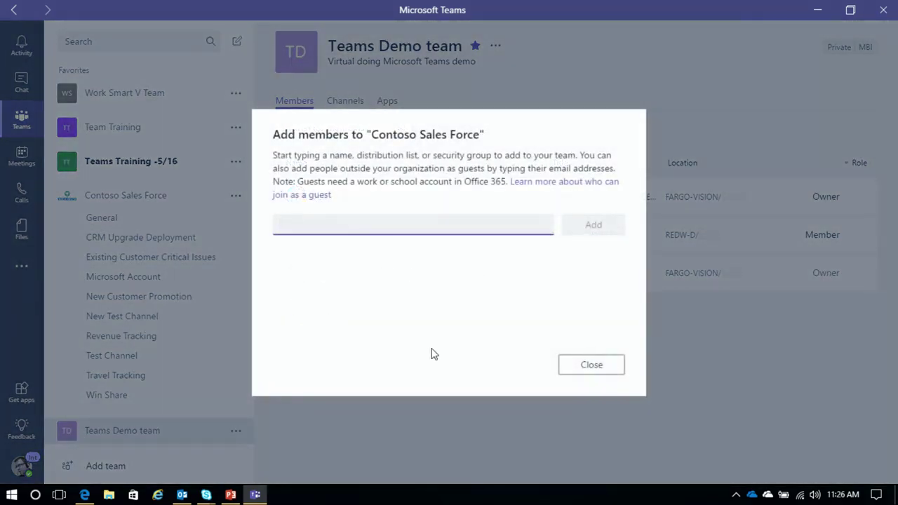
{"action": "left_click", "coordinate": [586, 364]}
Step: Open Contoso Sales Force's Edit team settings and cancel without changes
{"action": "left_click", "coordinate": [236, 196]}
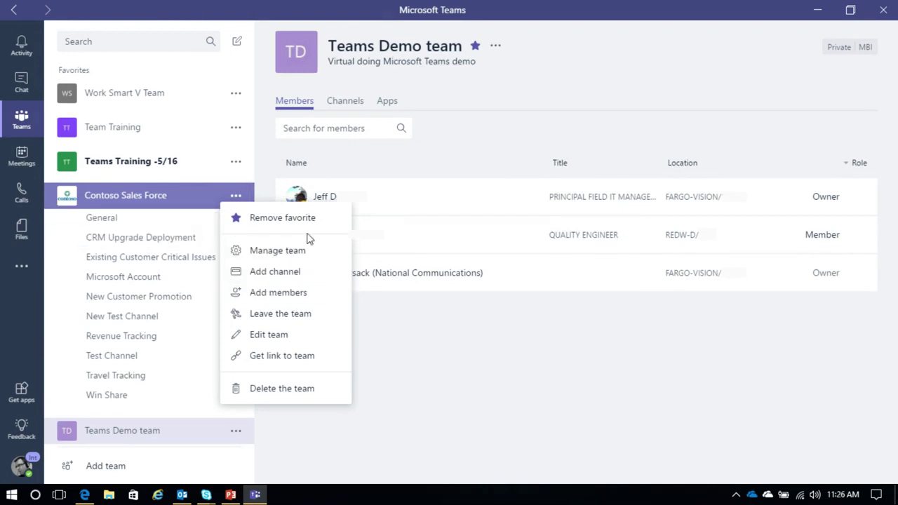
{"action": "left_click", "coordinate": [292, 336]}
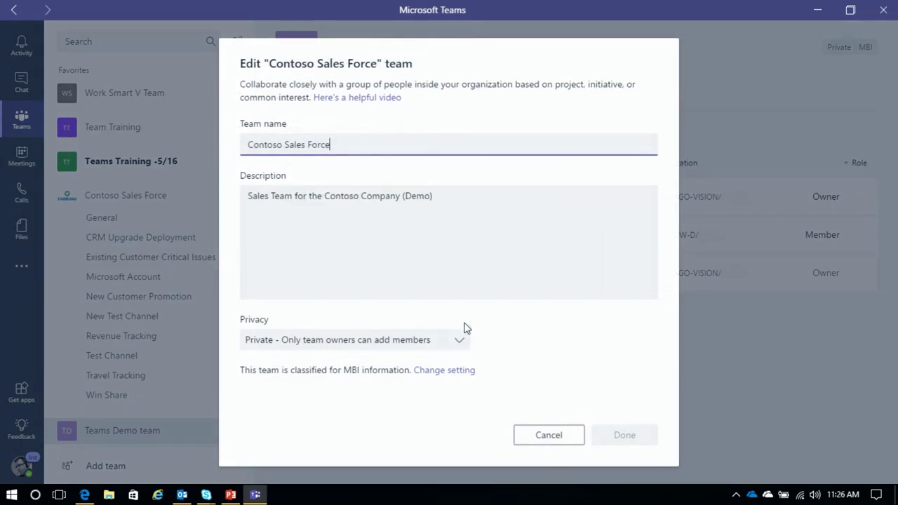
{"action": "left_click", "coordinate": [565, 432]}
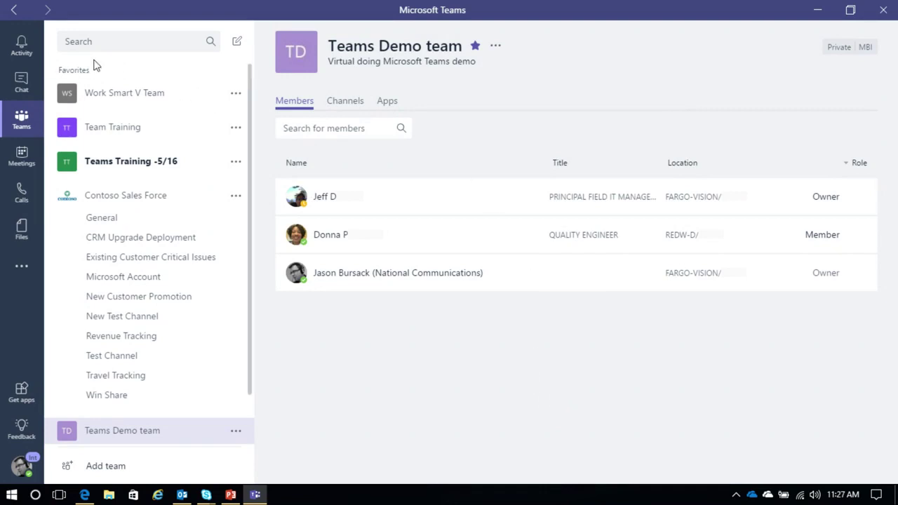
Step: Start a new one-on-one chat with a colleague and send 'Hello'
{"action": "left_click", "coordinate": [21, 46]}
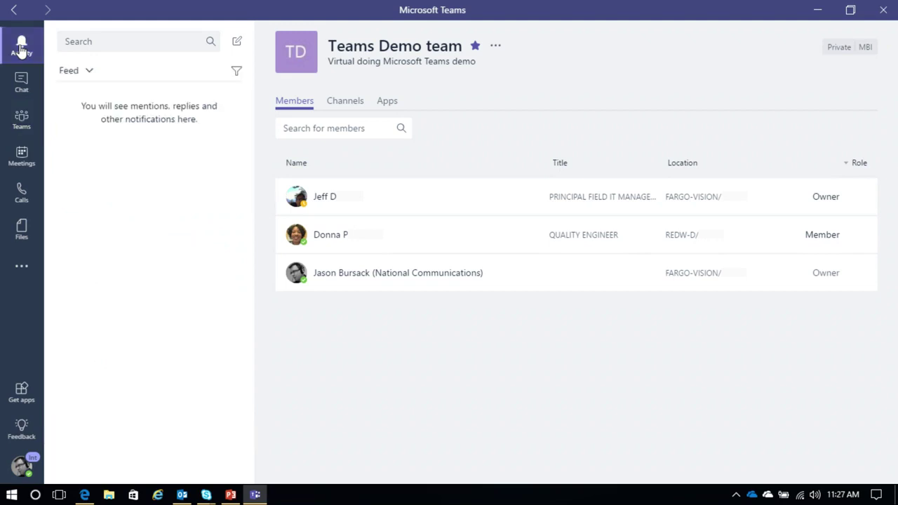
{"action": "left_click", "coordinate": [22, 82]}
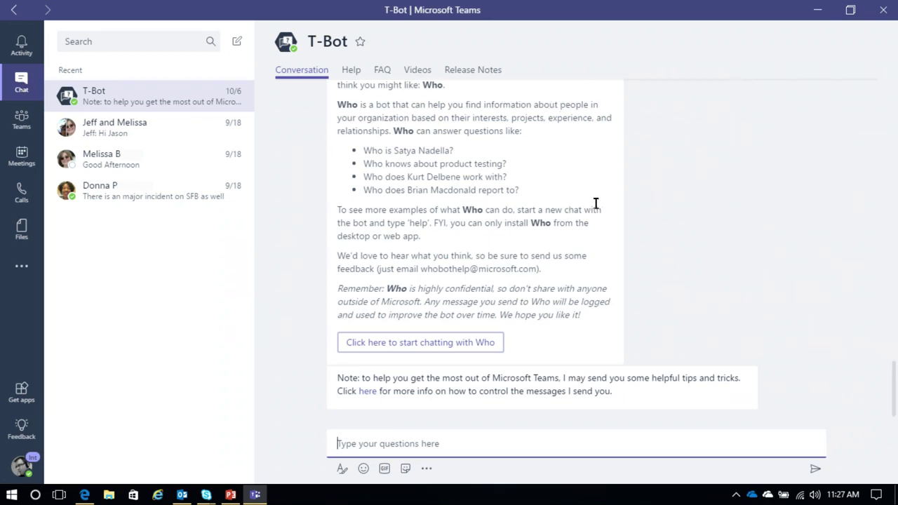
{"action": "left_click", "coordinate": [238, 41]}
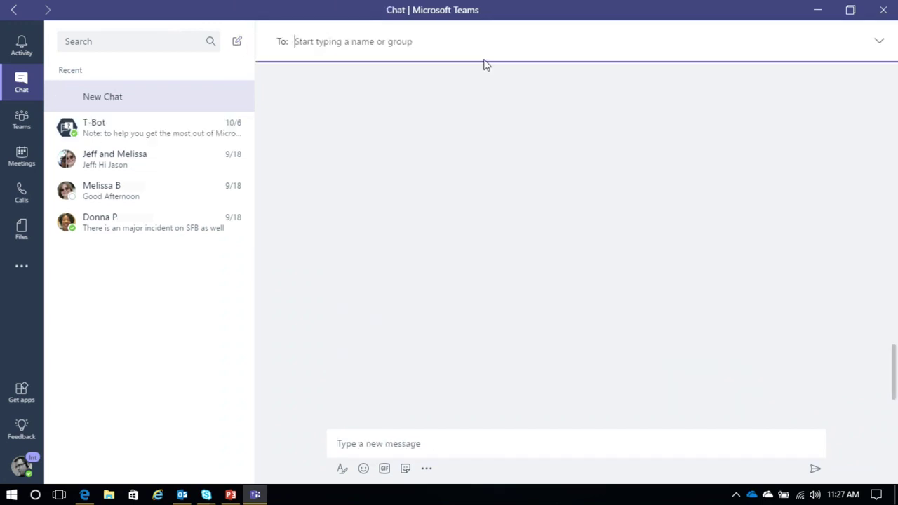
{"action": "type", "text": "mark an"}
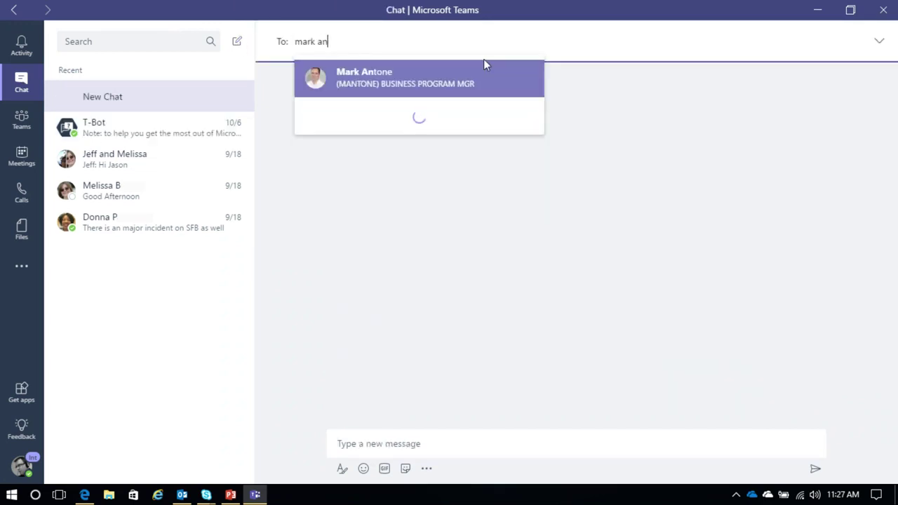
{"action": "left_click", "coordinate": [500, 76]}
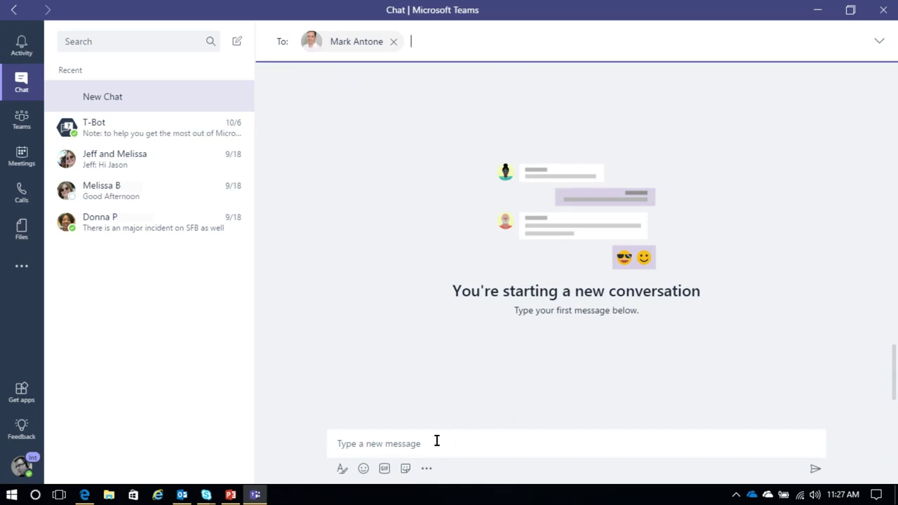
{"action": "left_click", "coordinate": [437, 441]}
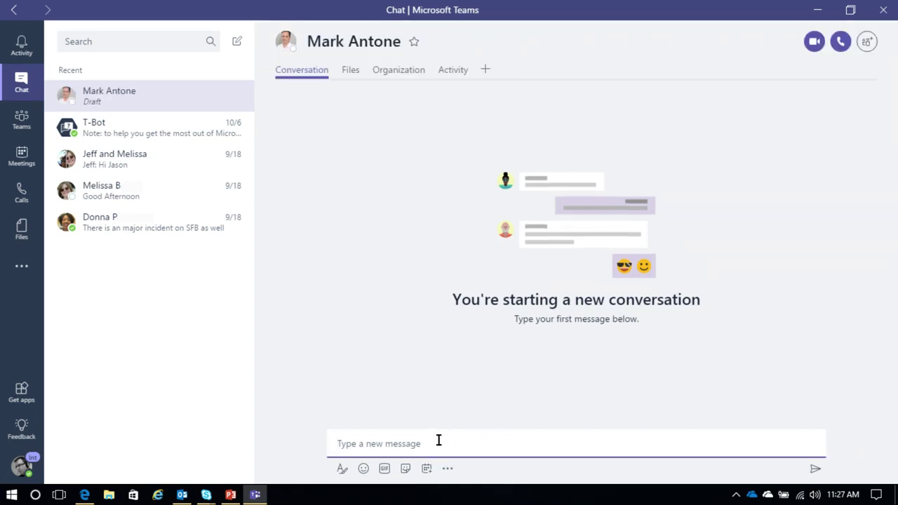
{"action": "type", "text": "Hello"}
{"action": "key", "text": "Return"}
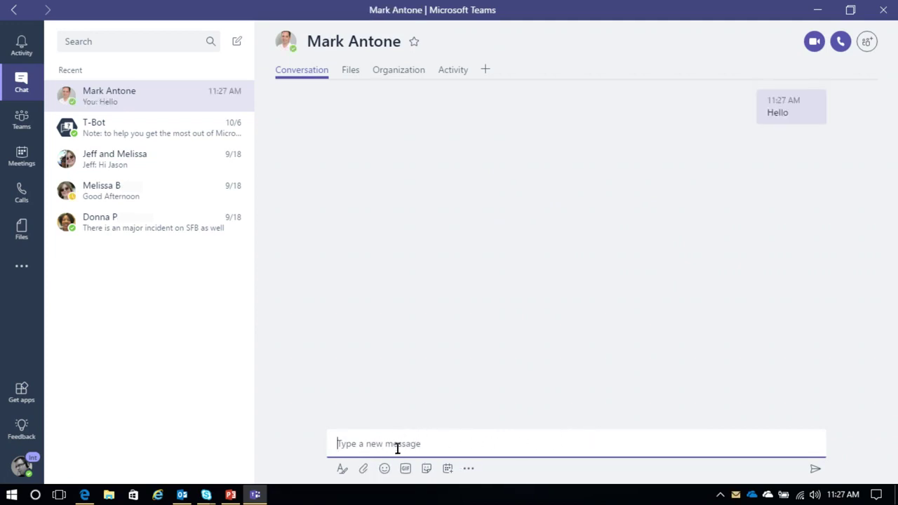
Step: Send a smiley emoji from the emoji picker in the chat
{"action": "left_click", "coordinate": [341, 469]}
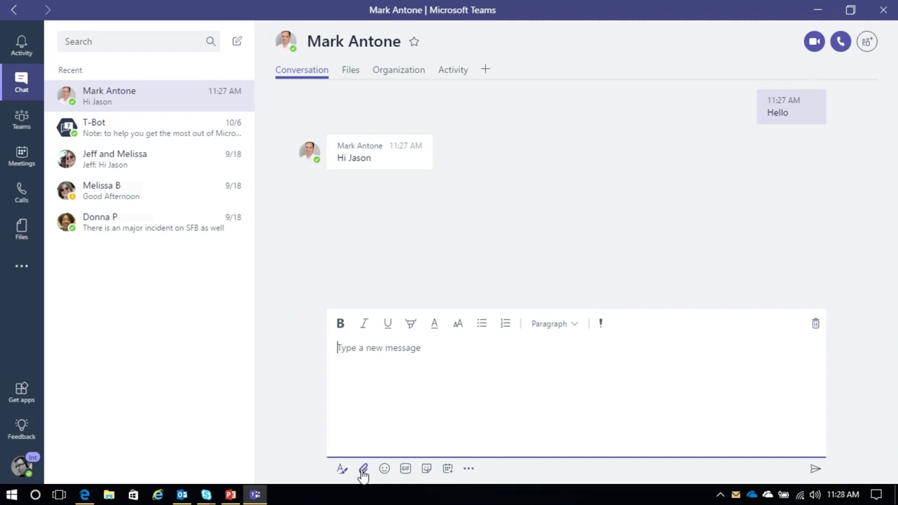
{"action": "left_click", "coordinate": [385, 469]}
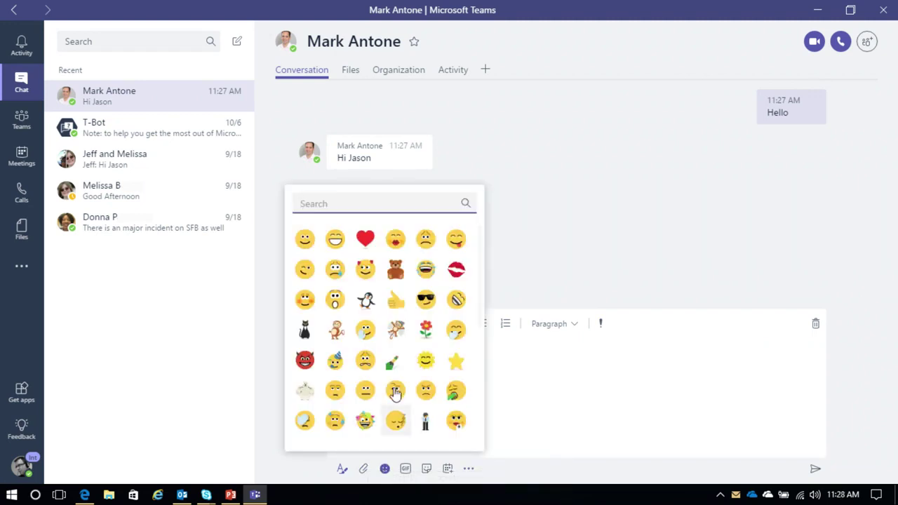
{"action": "left_click", "coordinate": [304, 238]}
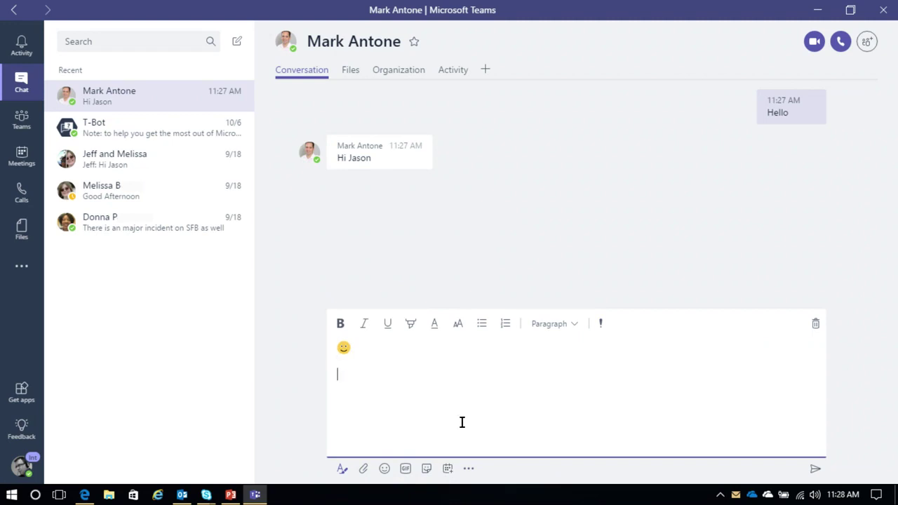
{"action": "left_click", "coordinate": [813, 469]}
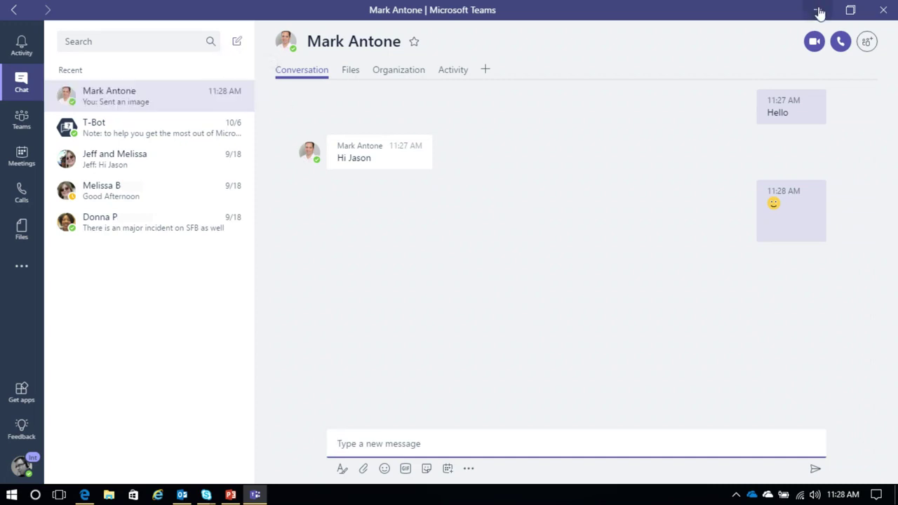
Step: Add a second colleague to the chat and greet the new group with 'Hi'
{"action": "left_click", "coordinate": [867, 42]}
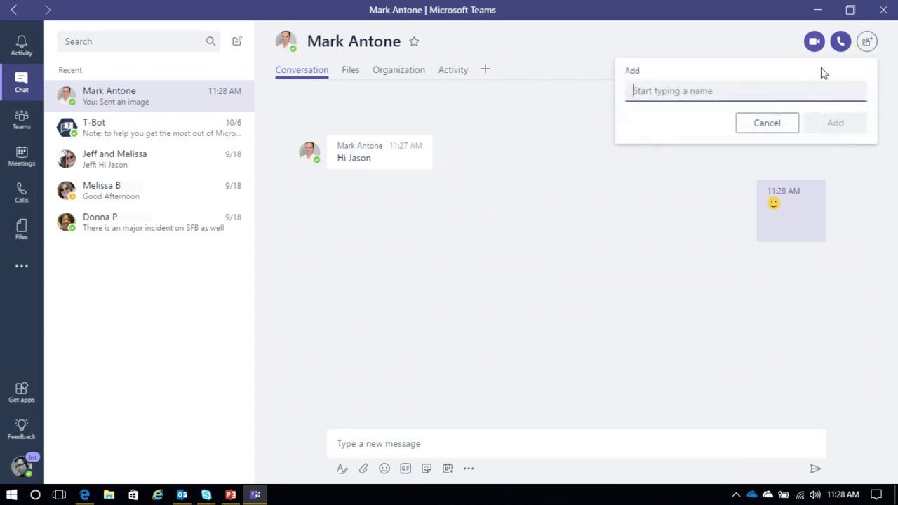
{"action": "type", "text": "Nicole"}
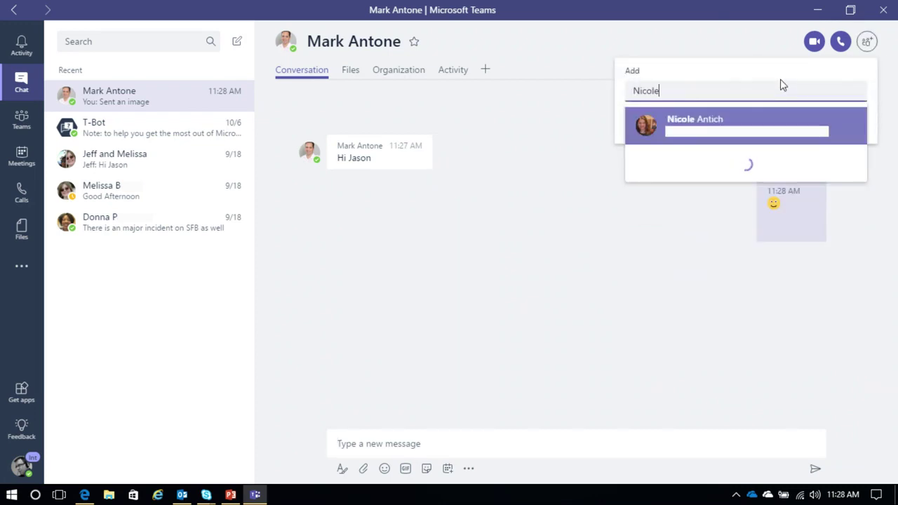
{"action": "left_click", "coordinate": [673, 173]}
{"action": "left_click", "coordinate": [828, 121]}
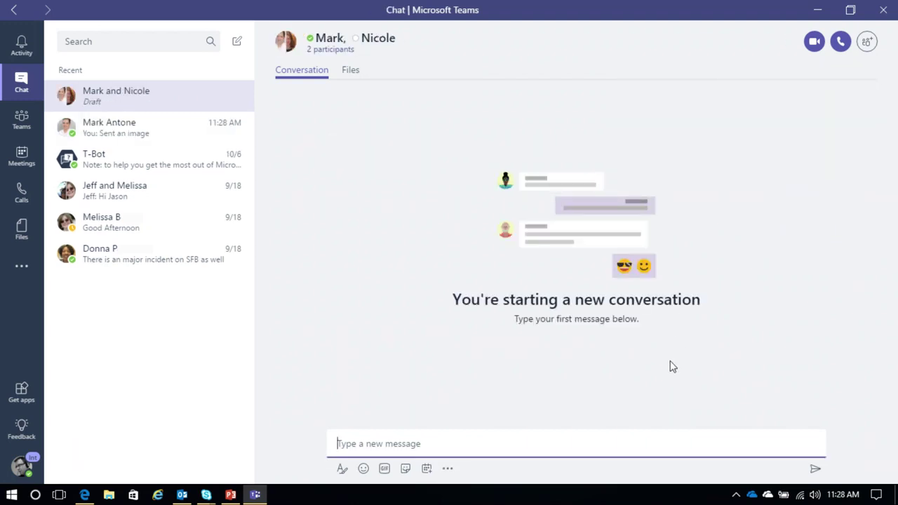
{"action": "type", "text": "Hi"}
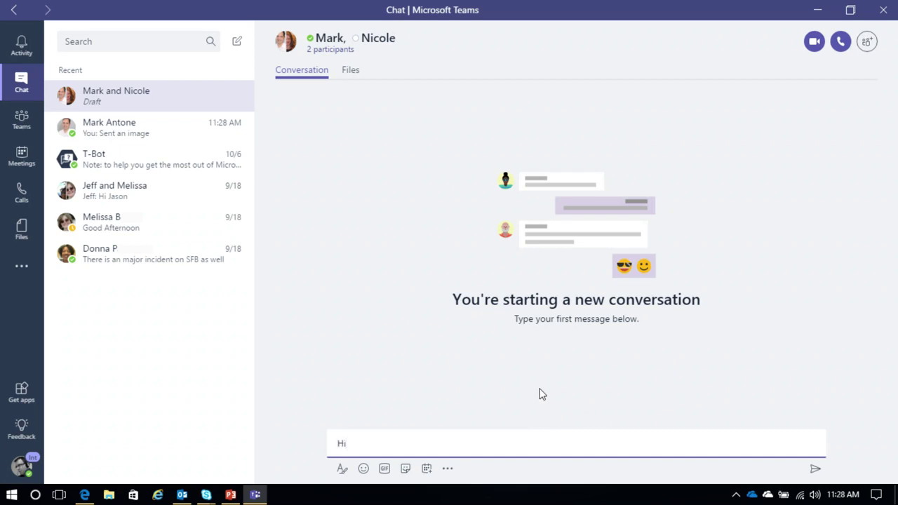
{"action": "key", "text": "Return"}
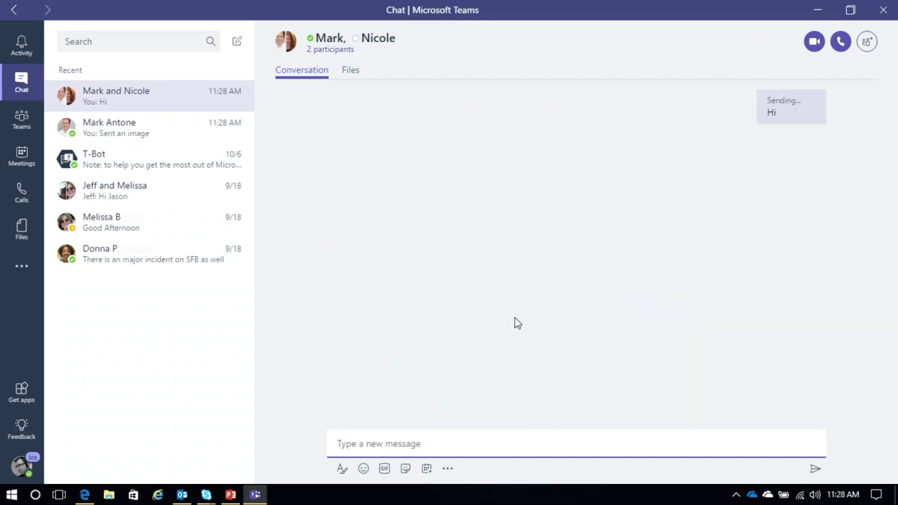
Step: Rename the group chat to a name combining both colleagues' names
{"action": "left_click", "coordinate": [184, 133]}
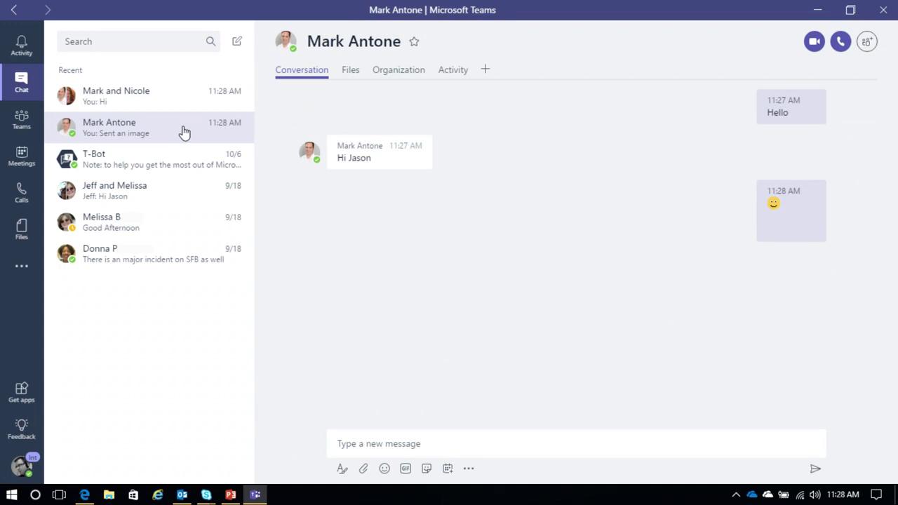
{"action": "left_click", "coordinate": [180, 104]}
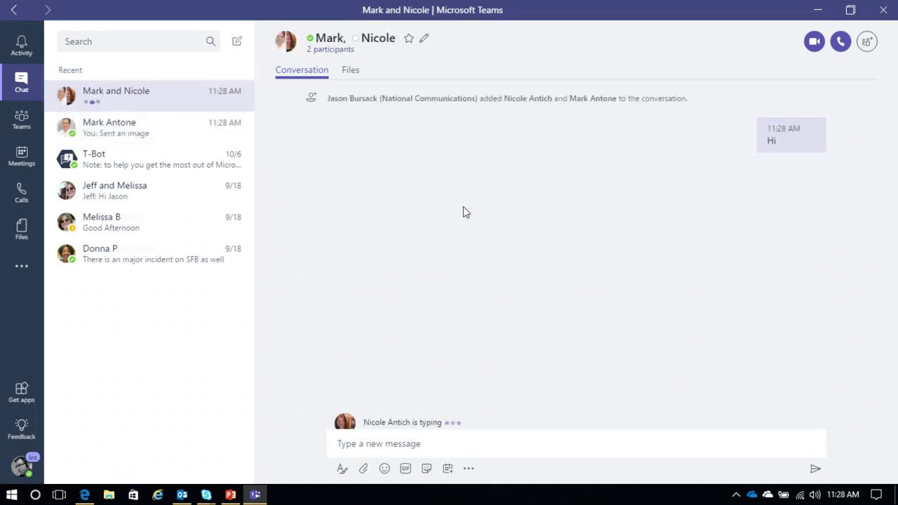
{"action": "left_click", "coordinate": [422, 39]}
{"action": "type", "text": "Mark t"}
{"action": "type", "text": "nd Nicole Chat"}
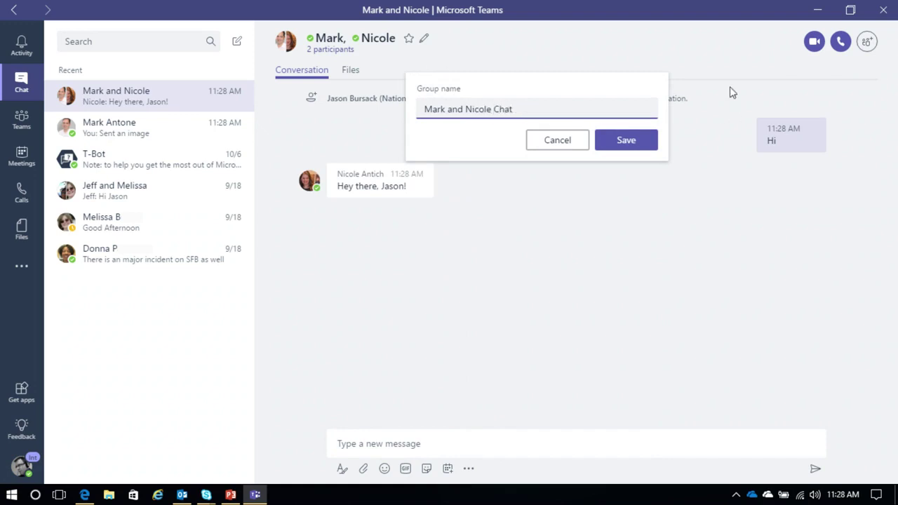
{"action": "left_click", "coordinate": [647, 143]}
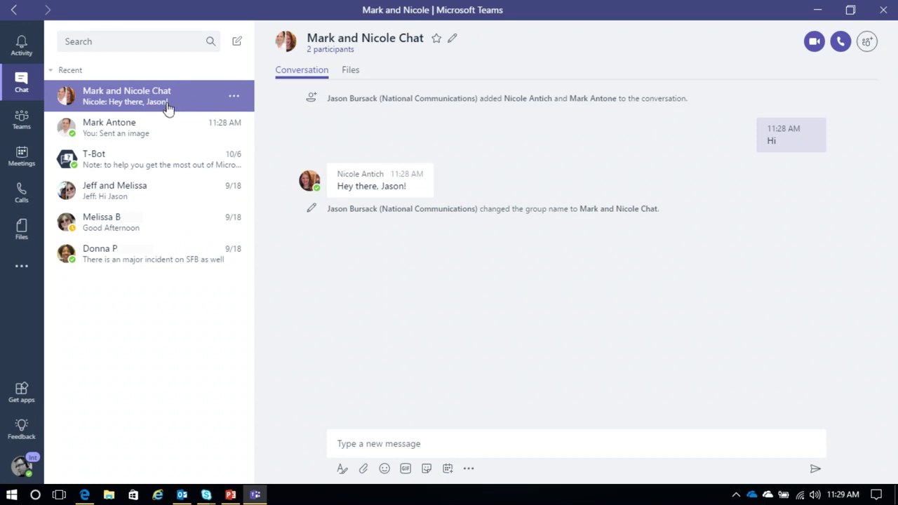
Step: Post 'Hey all. I have some more revenue to report' in Revenue Tracking and expand the formatting editor
{"action": "left_click", "coordinate": [20, 125]}
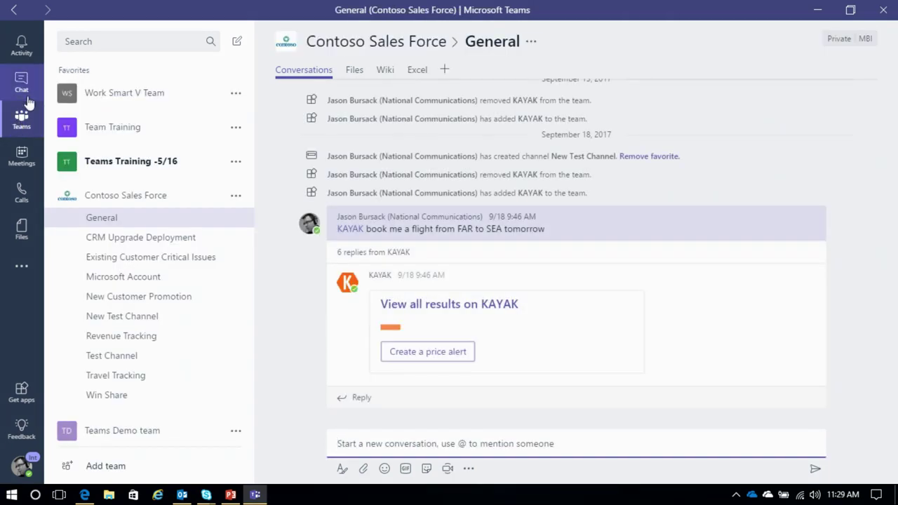
{"action": "left_click", "coordinate": [160, 204]}
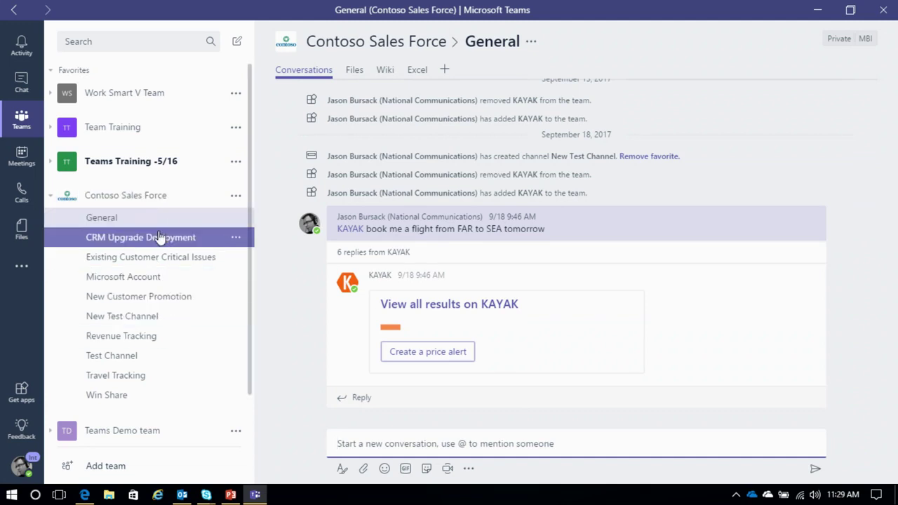
{"action": "left_click", "coordinate": [153, 219]}
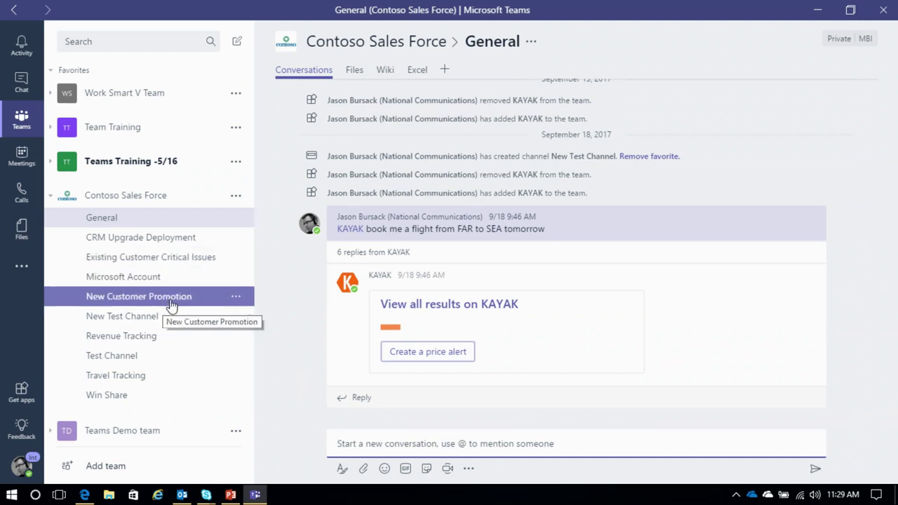
{"action": "left_click", "coordinate": [132, 343]}
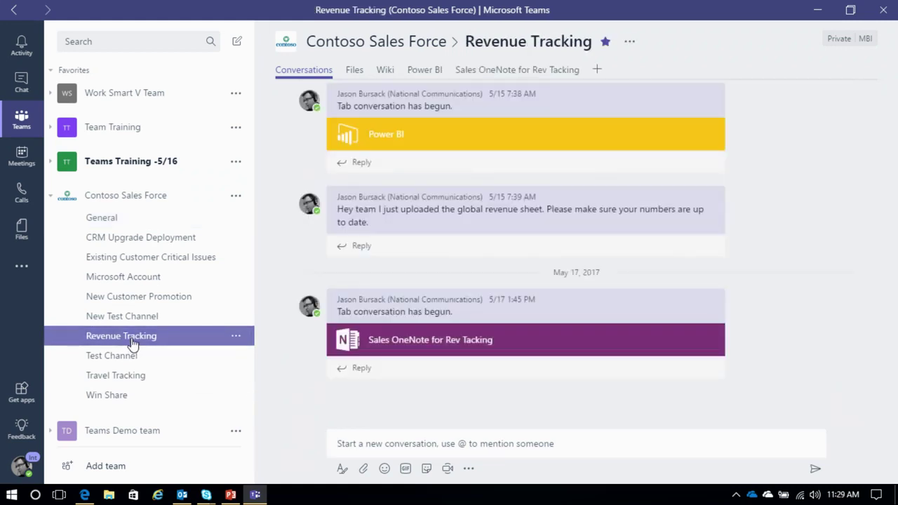
{"action": "left_click", "coordinate": [357, 449]}
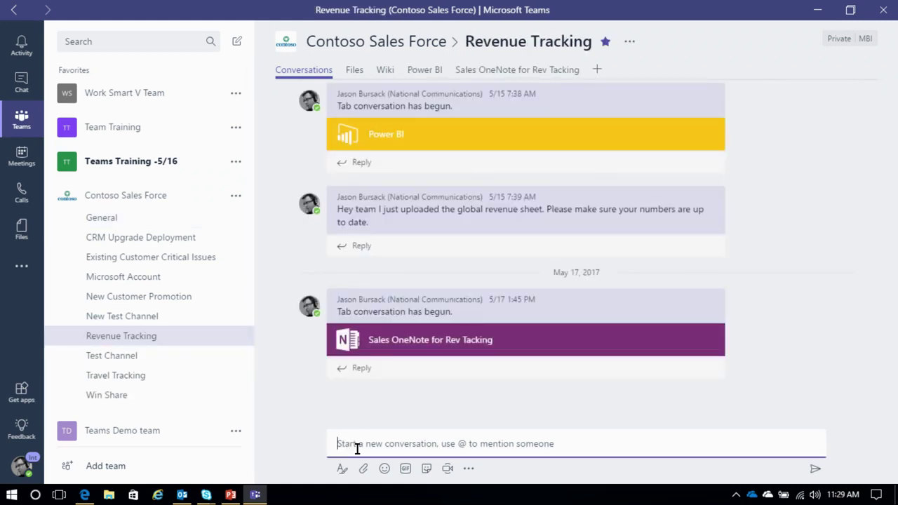
{"action": "type", "text": "Hey "}
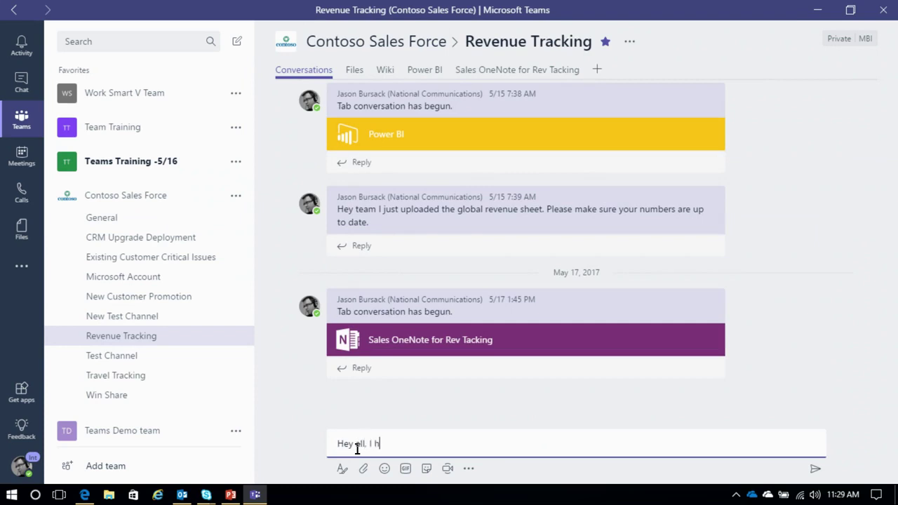
{"action": "type", "text": "all. I have some more revenue to report"}
{"action": "key", "text": "Return"}
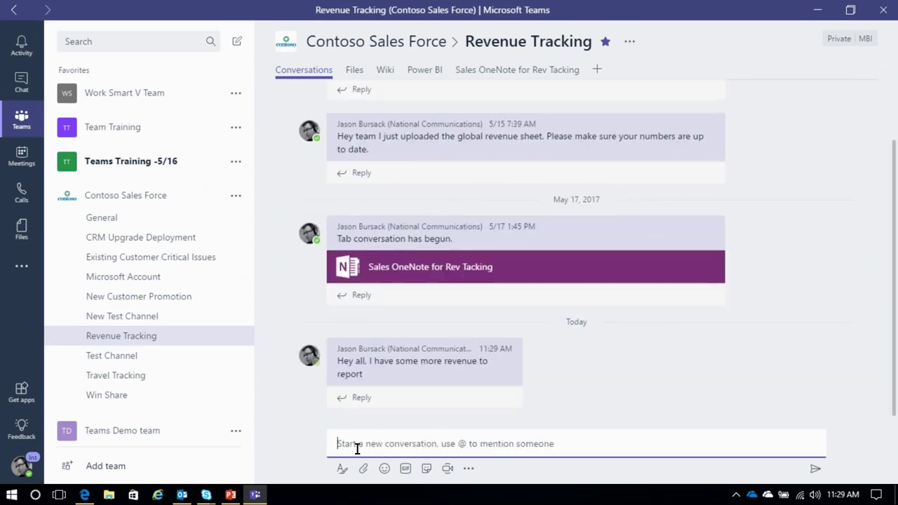
{"action": "mouse_move", "coordinate": [467, 369]}
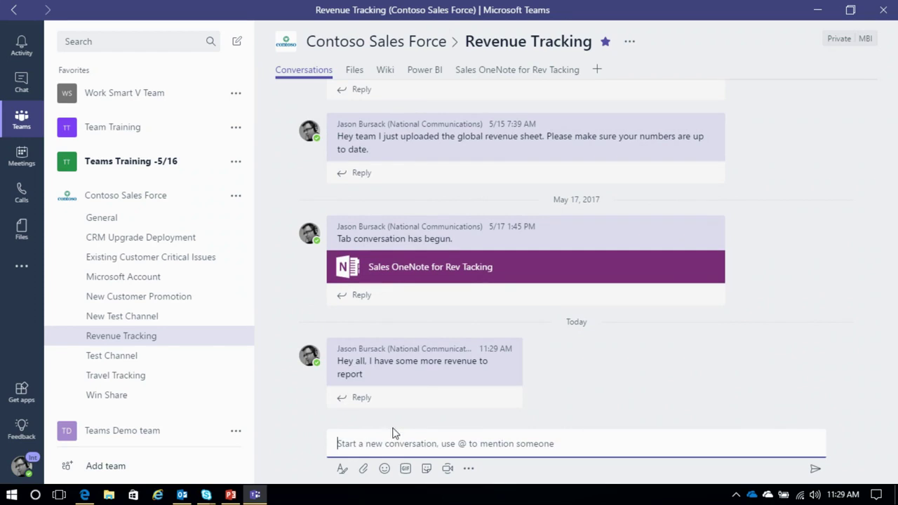
{"action": "left_click", "coordinate": [342, 469]}
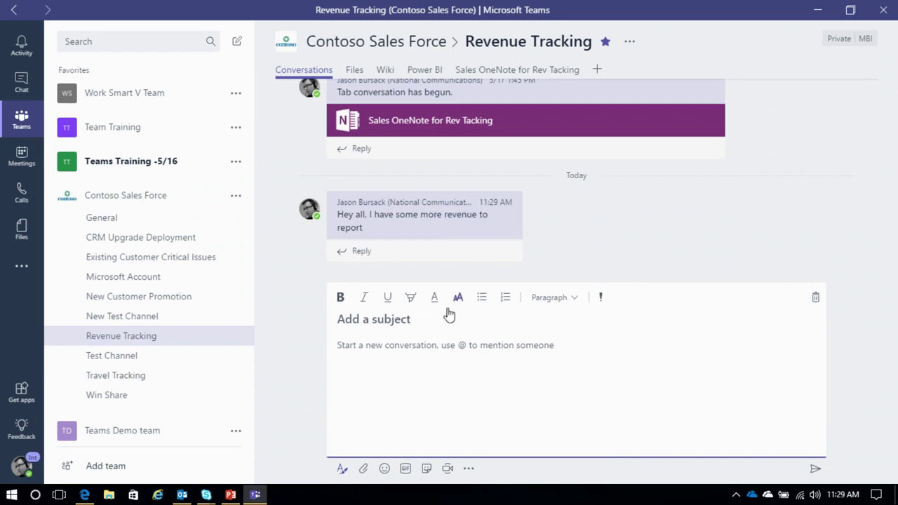
Step: Post 'Important new revenue information' under the subject 'Subject Line' in Revenue Tracking
{"action": "type", "text": "Su"}
{"action": "type", "text": "bject Line"}
{"action": "type", "text": "I"}
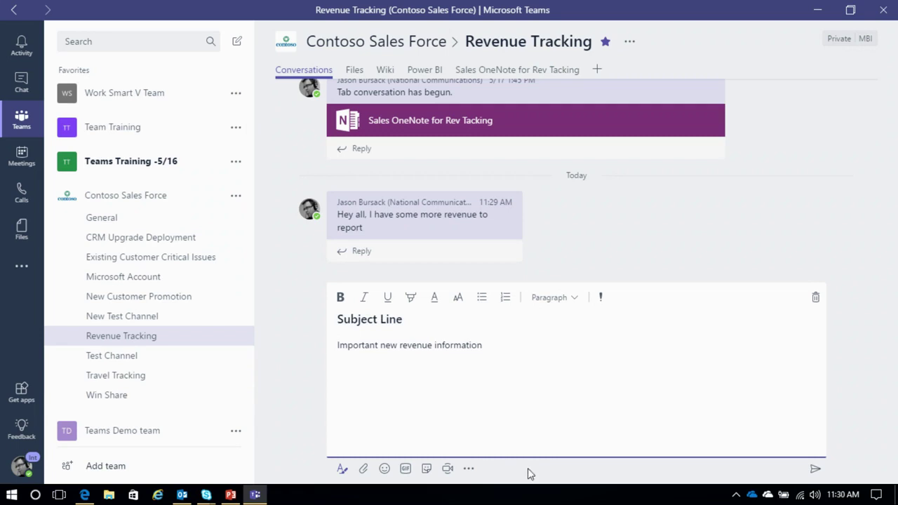
{"action": "left_click", "coordinate": [814, 469]}
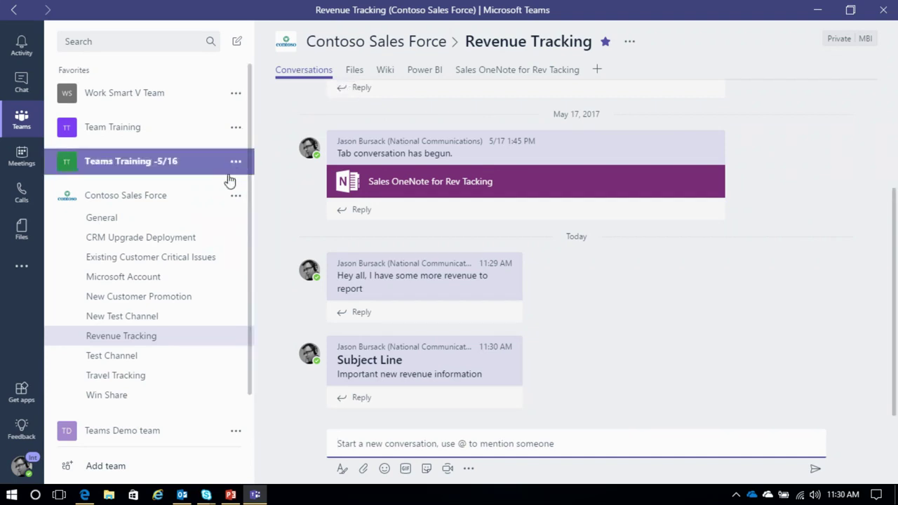
{"action": "right_click", "coordinate": [193, 201]}
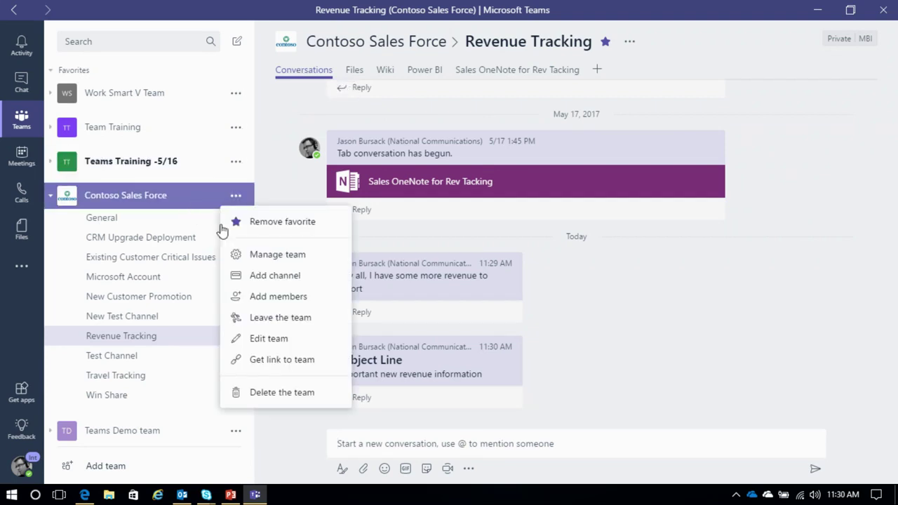
Step: Add a channel named 'New Channel' to the Contoso Sales Force team
{"action": "left_click", "coordinate": [272, 281]}
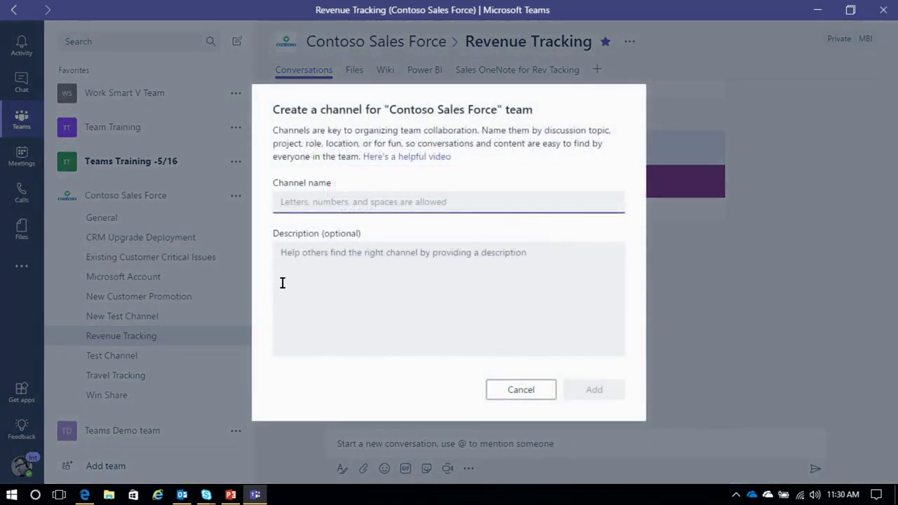
{"action": "type", "text": "New Channel"}
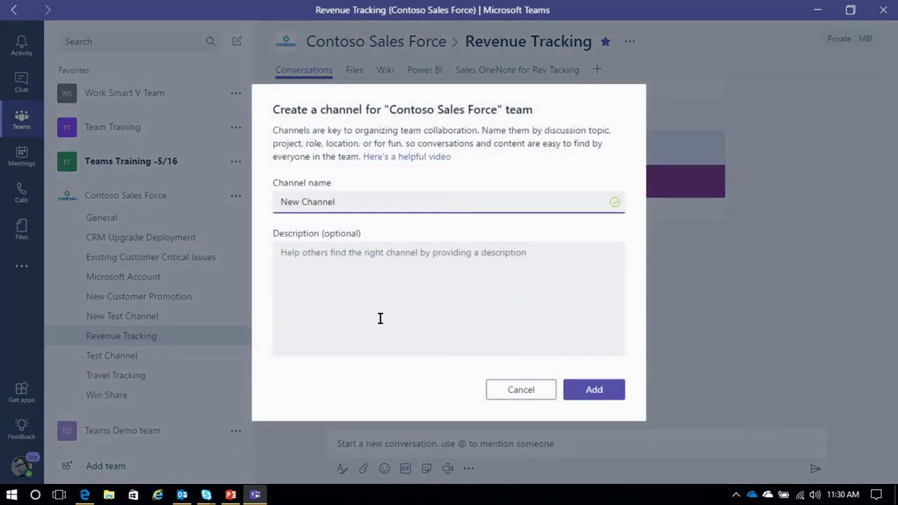
{"action": "left_click", "coordinate": [592, 391]}
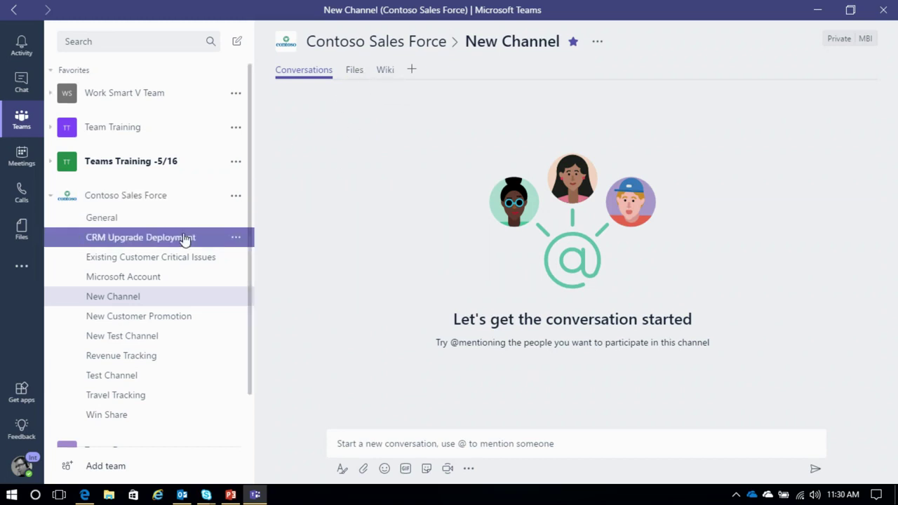
Step: In CRM Upgrade Deployment's files, select CRM Deployment Schedule.xlsx and open the library in SharePoint
{"action": "left_click", "coordinate": [144, 242]}
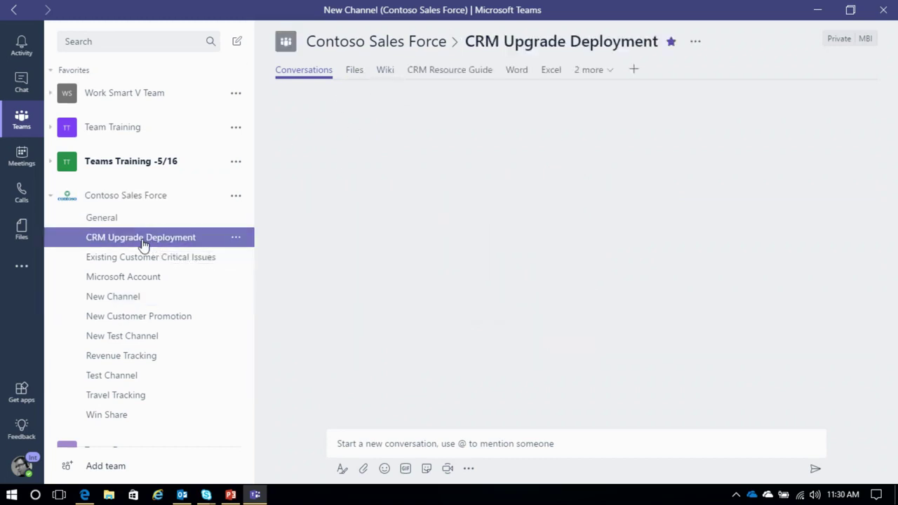
{"action": "left_click", "coordinate": [352, 73]}
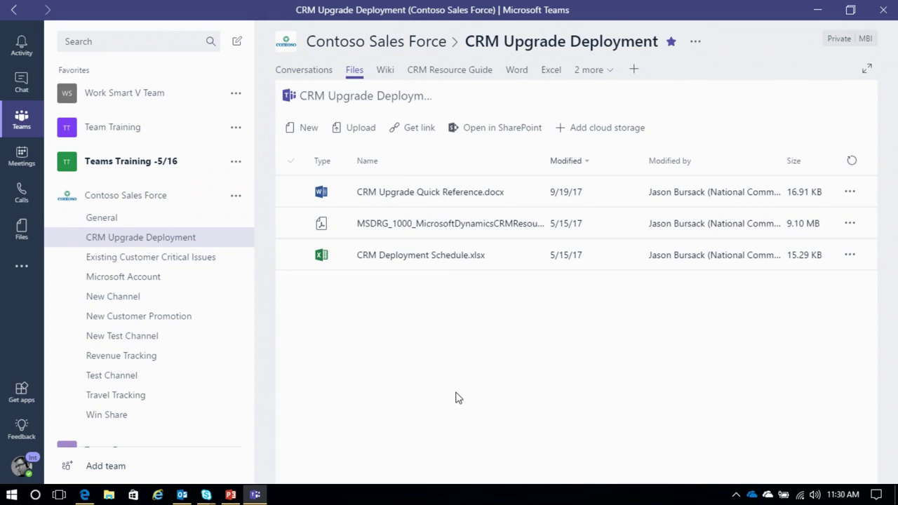
{"action": "left_click", "coordinate": [451, 261]}
{"action": "left_click", "coordinate": [506, 134]}
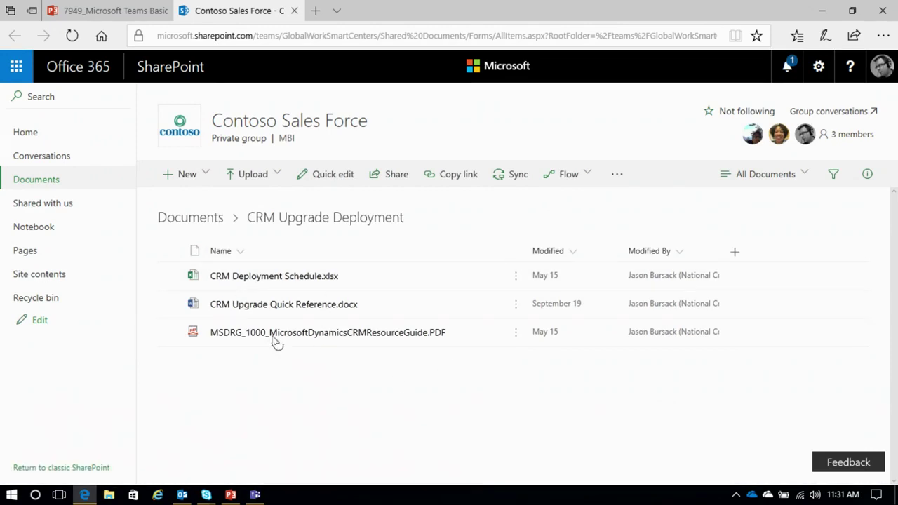
Step: Minimize the Edge window showing the SharePoint library to get back to Teams
{"action": "left_click", "coordinate": [814, 9]}
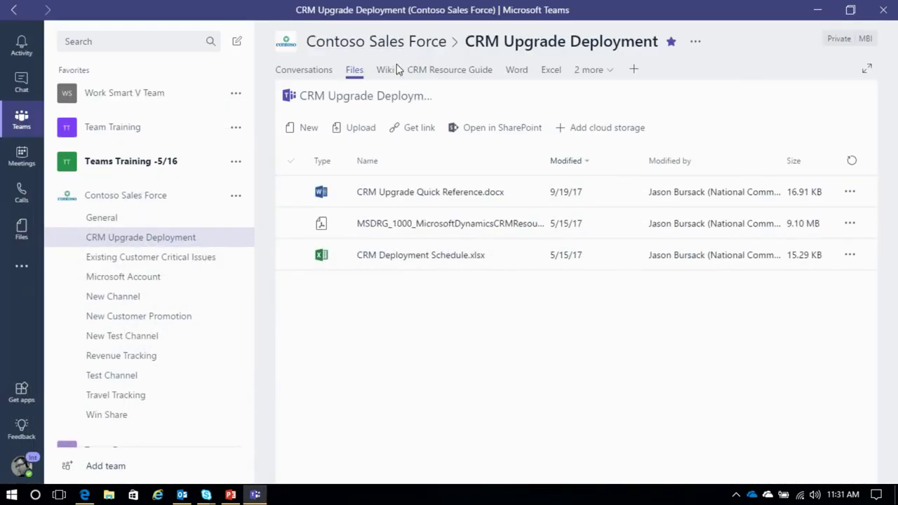
Step: Scroll through the CRM Upgrade Deployment wiki page, then return to New Channel
{"action": "left_click", "coordinate": [387, 71]}
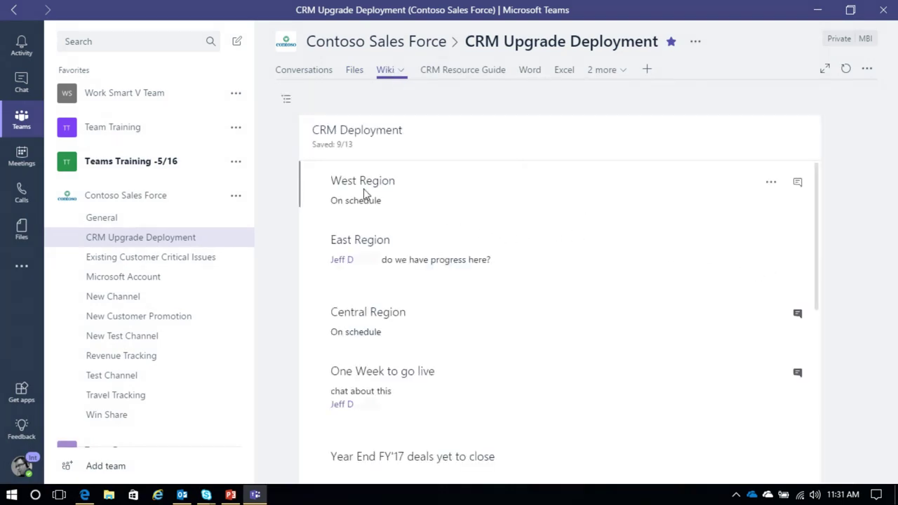
{"action": "scroll", "coordinate": [456, 252], "scroll_direction": "down", "scroll_amount": 2}
{"action": "scroll", "coordinate": [459, 252], "scroll_direction": "up", "scroll_amount": 1}
{"action": "scroll", "coordinate": [435, 256], "scroll_direction": "up", "scroll_amount": 1}
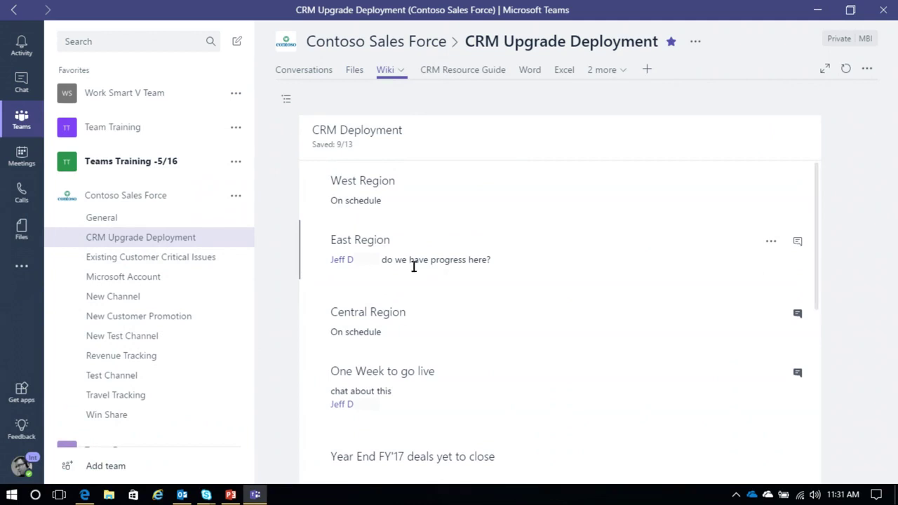
{"action": "scroll", "coordinate": [491, 286], "scroll_direction": "down", "scroll_amount": 2}
{"action": "scroll", "coordinate": [508, 290], "scroll_direction": "up", "scroll_amount": 1}
{"action": "scroll", "coordinate": [523, 295], "scroll_direction": "down", "scroll_amount": 3}
{"action": "scroll", "coordinate": [596, 291], "scroll_direction": "down", "scroll_amount": 2}
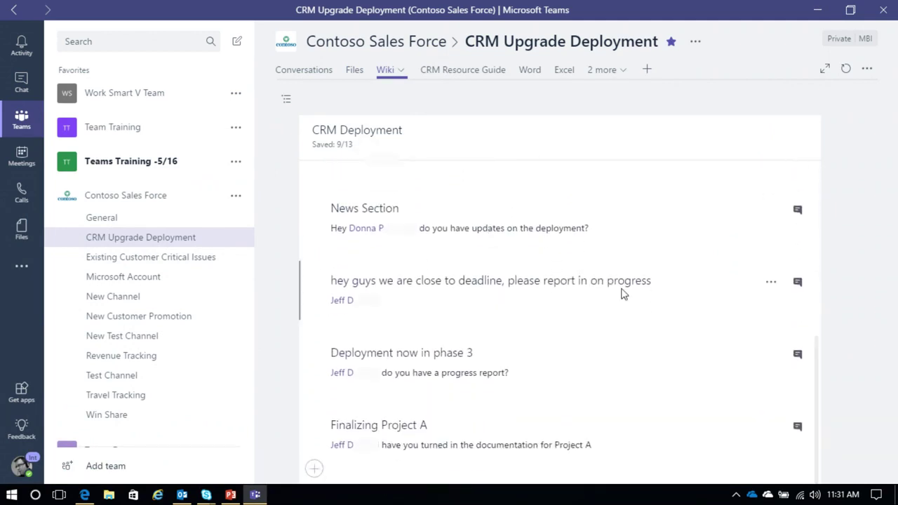
{"action": "scroll", "coordinate": [635, 311], "scroll_direction": "up", "scroll_amount": 6}
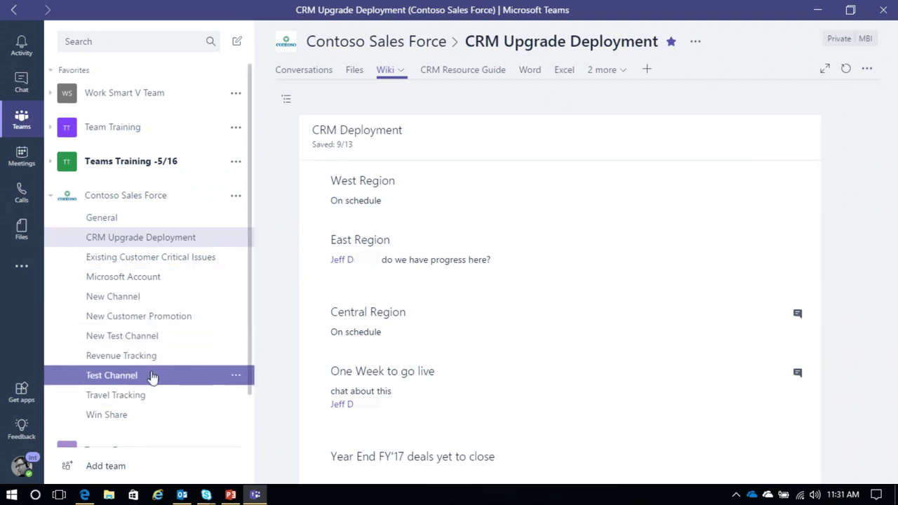
{"action": "left_click", "coordinate": [139, 301]}
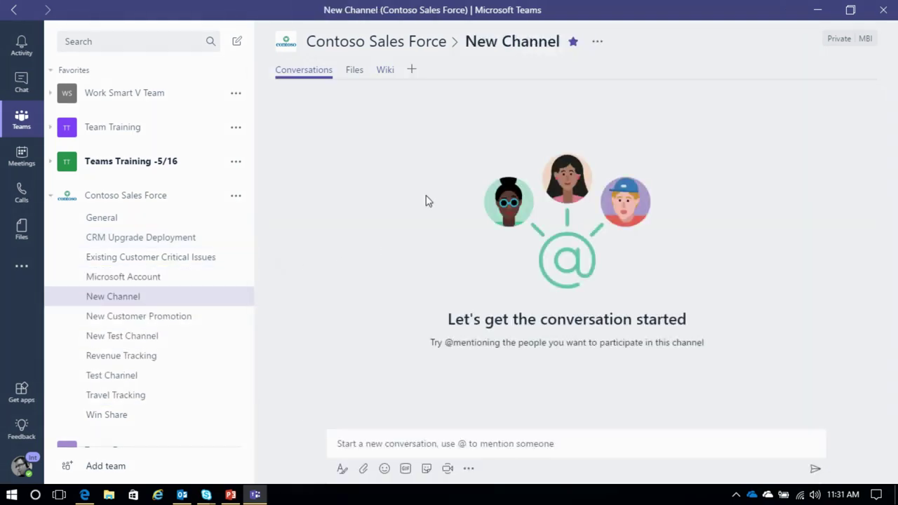
Step: Start New Channel's wiki page New Project with a section titled Section 1
{"action": "left_click", "coordinate": [387, 73]}
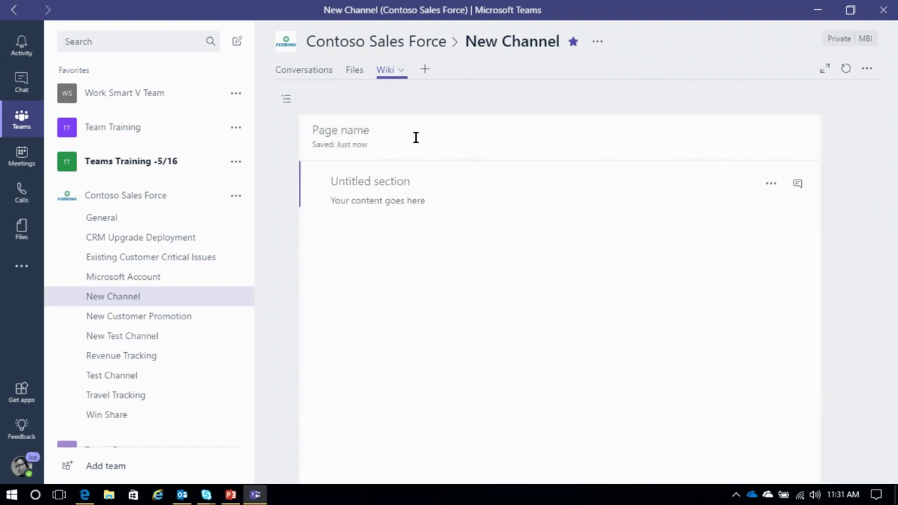
{"action": "type", "text": "New"}
{"action": "type", "text": "Section 1"}
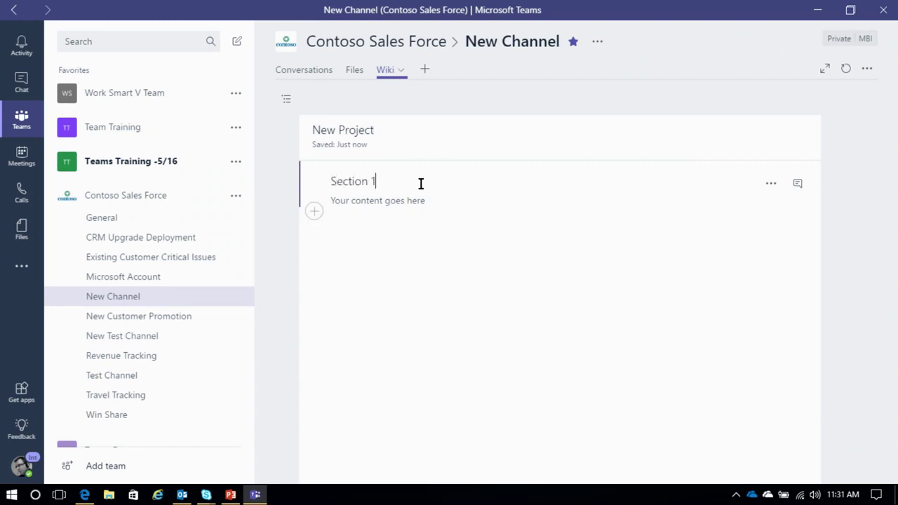
{"action": "left_click", "coordinate": [401, 220]}
Step: Begin Section 1's body with a colleague mention, then delete the unmatched mention
{"action": "left_click", "coordinate": [383, 201]}
{"action": "type", "text": "@Mark"}
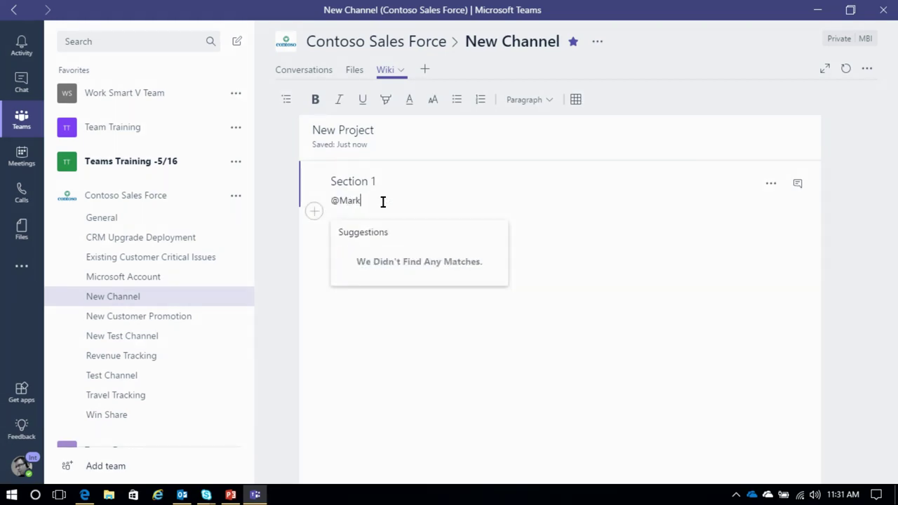
{"action": "key", "text": "BackSpace"}
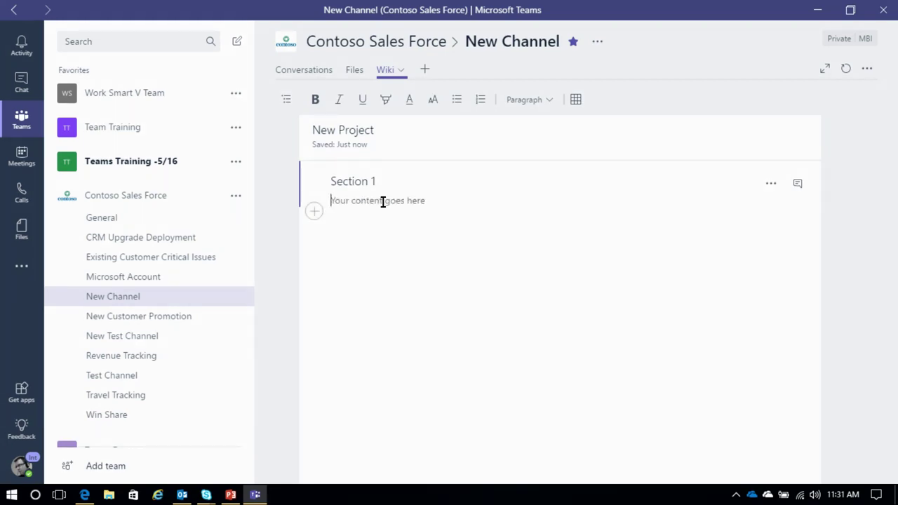
{"action": "left_click", "coordinate": [236, 195]}
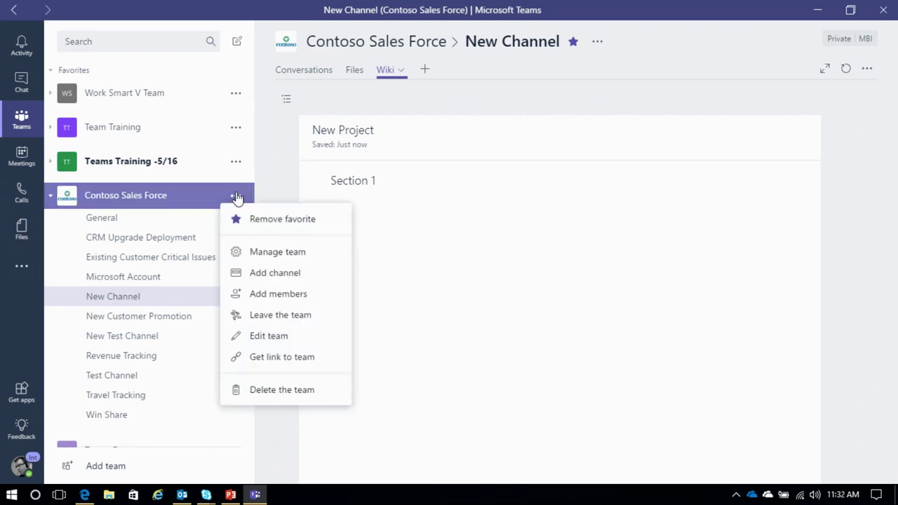
Step: Add a colleague as a member of the Contoso Sales Force team
{"action": "left_click", "coordinate": [265, 293]}
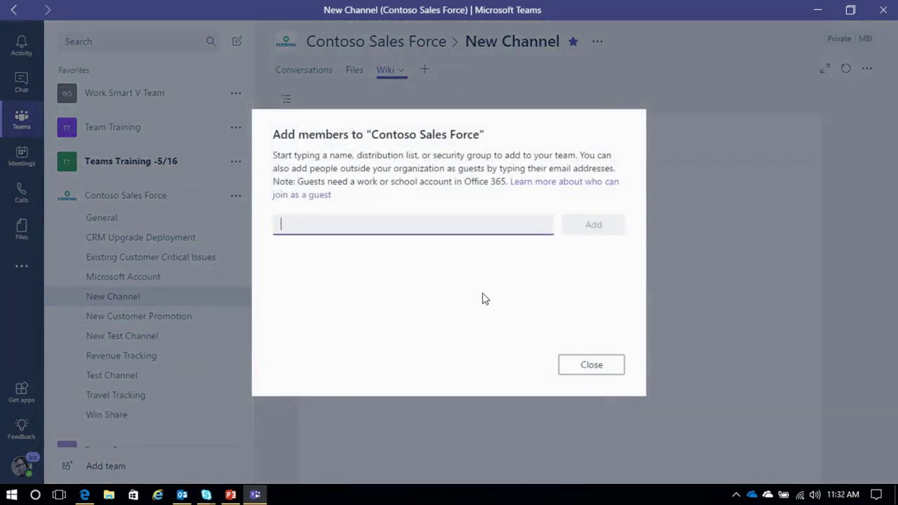
{"action": "type", "text": "Mark"}
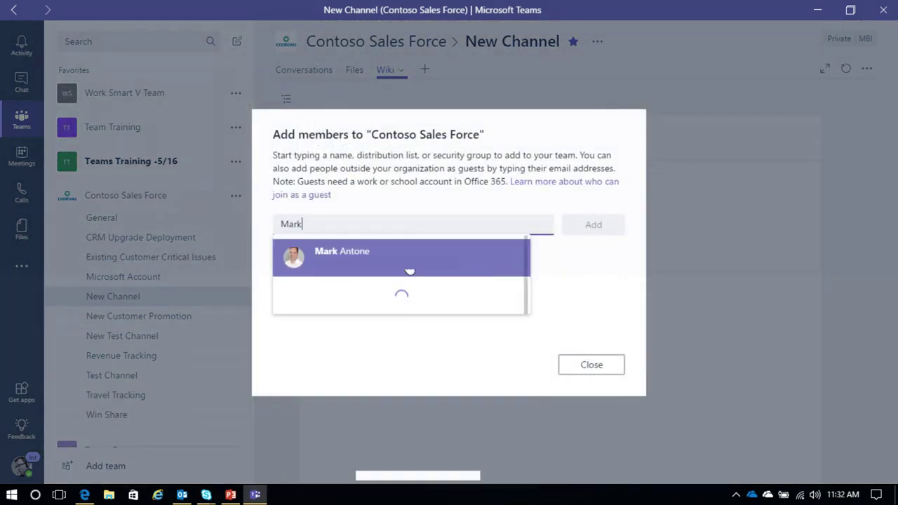
{"action": "key", "text": "Return"}
{"action": "left_click", "coordinate": [586, 230]}
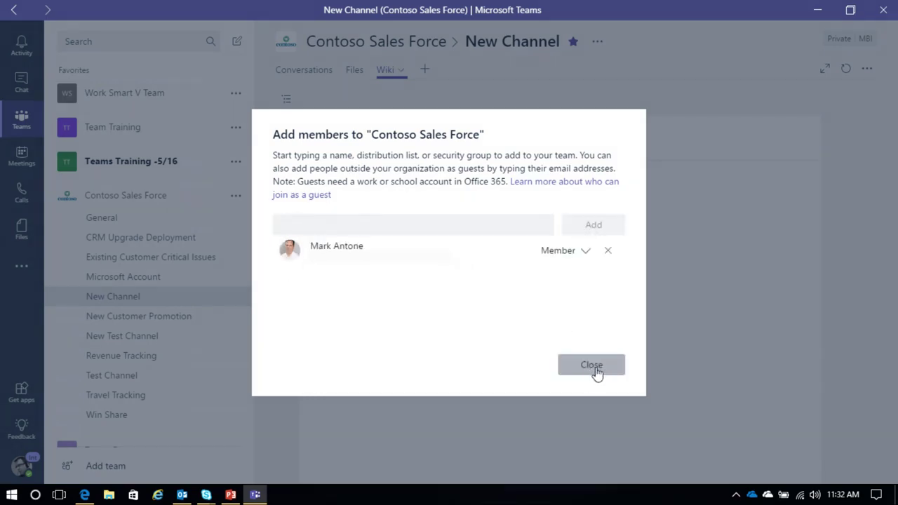
{"action": "left_click", "coordinate": [593, 371]}
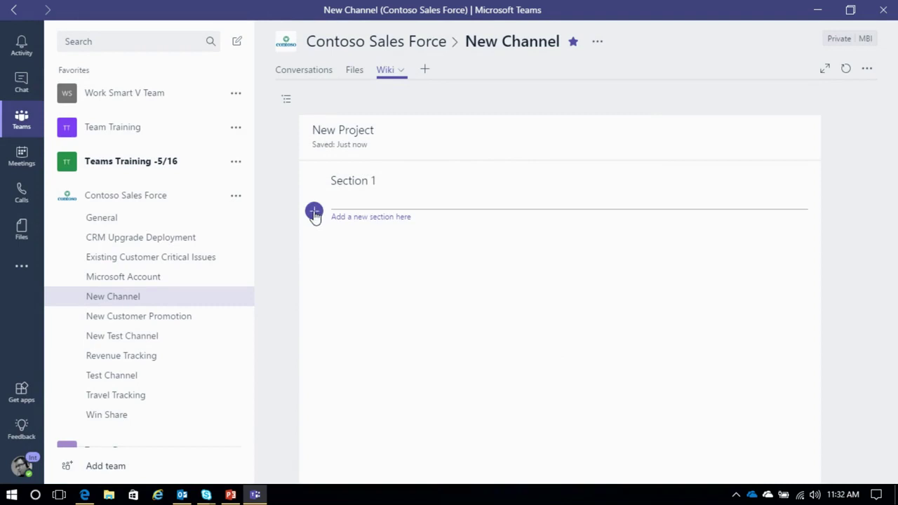
Step: In Section 1, mention the colleague asking 'how is the progress on section 1?'
{"action": "left_click", "coordinate": [356, 202]}
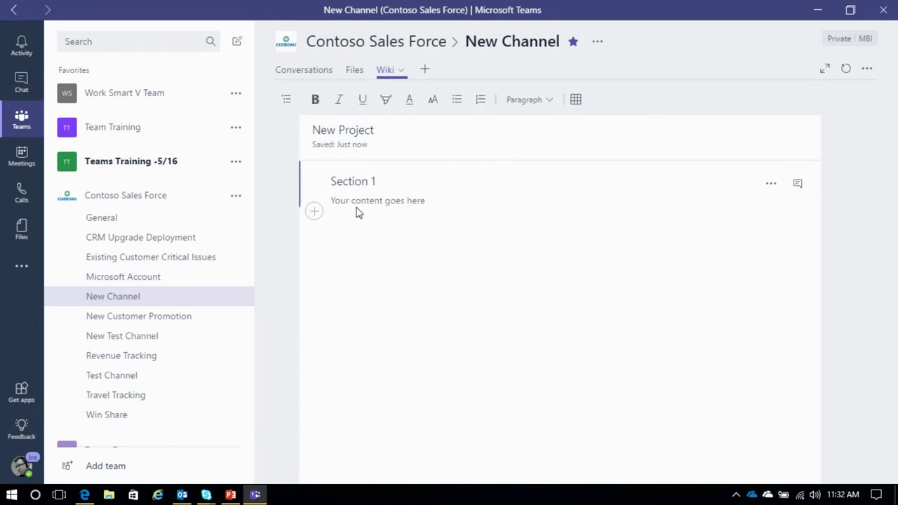
{"action": "type", "text": "@Mark"}
{"action": "left_click", "coordinate": [384, 261]}
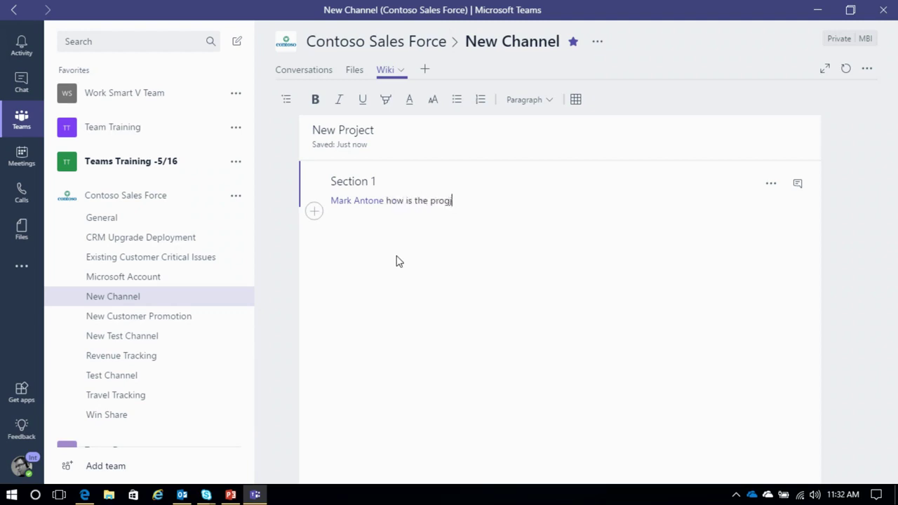
{"action": "key", "text": "Return"}
{"action": "left_click", "coordinate": [491, 371]}
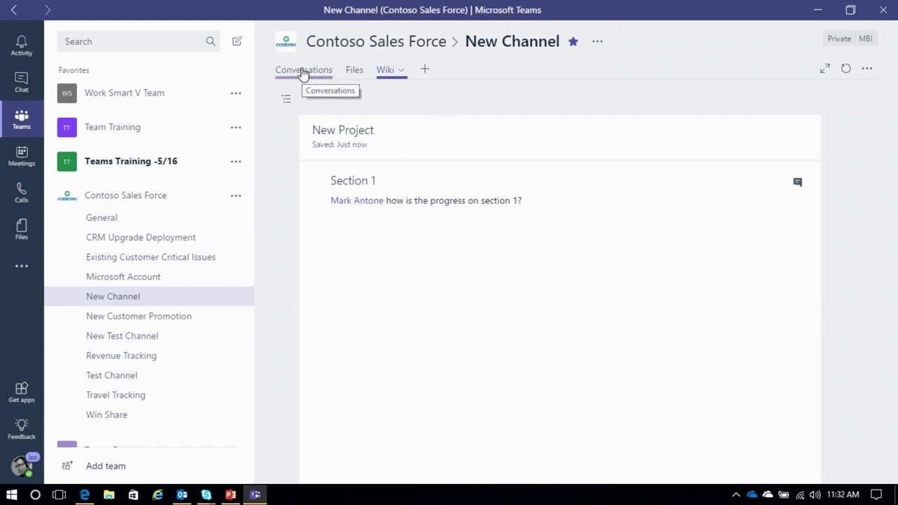
{"action": "left_click", "coordinate": [425, 69]}
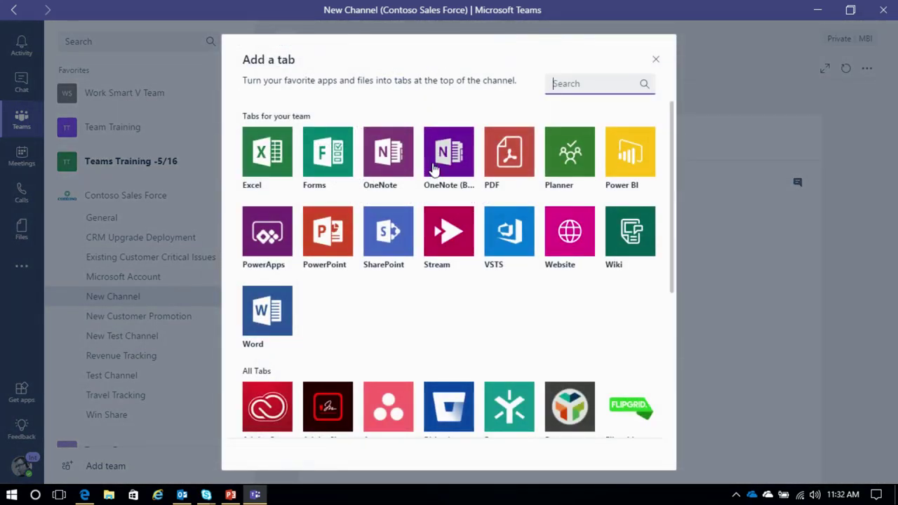
{"action": "left_click", "coordinate": [655, 60]}
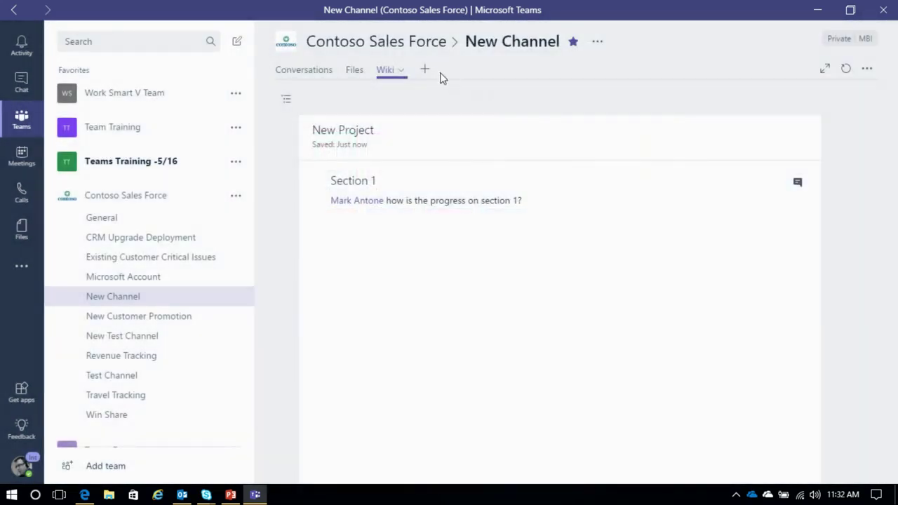
{"action": "left_click", "coordinate": [424, 70]}
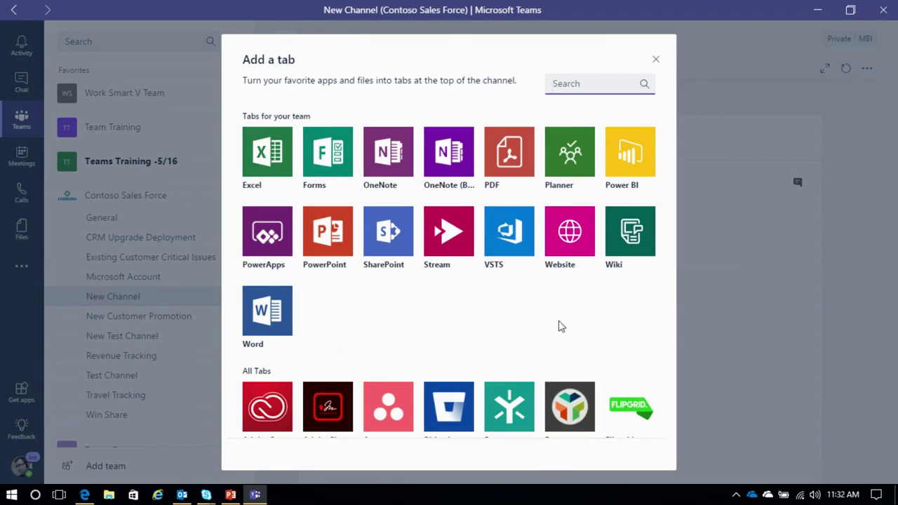
{"action": "scroll", "coordinate": [537, 320], "scroll_direction": "down", "scroll_amount": 4}
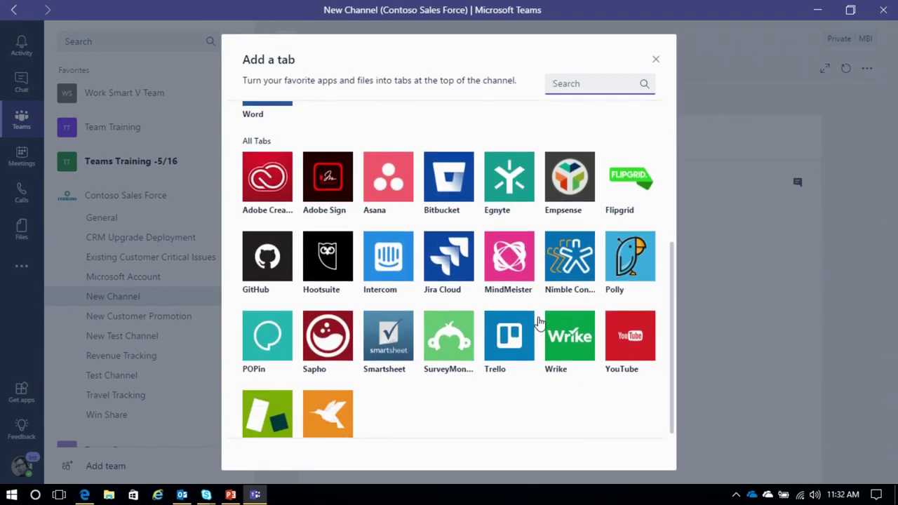
{"action": "scroll", "coordinate": [537, 321], "scroll_direction": "up", "scroll_amount": 4}
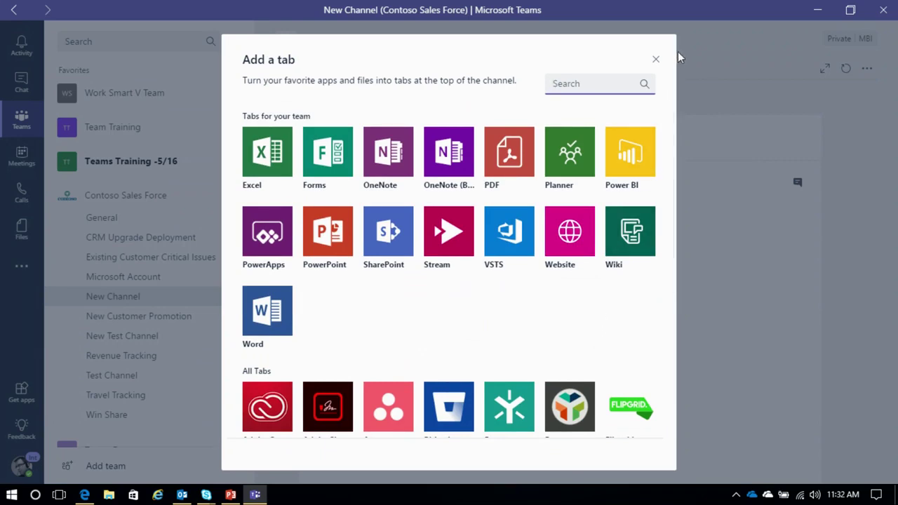
{"action": "left_click", "coordinate": [658, 62]}
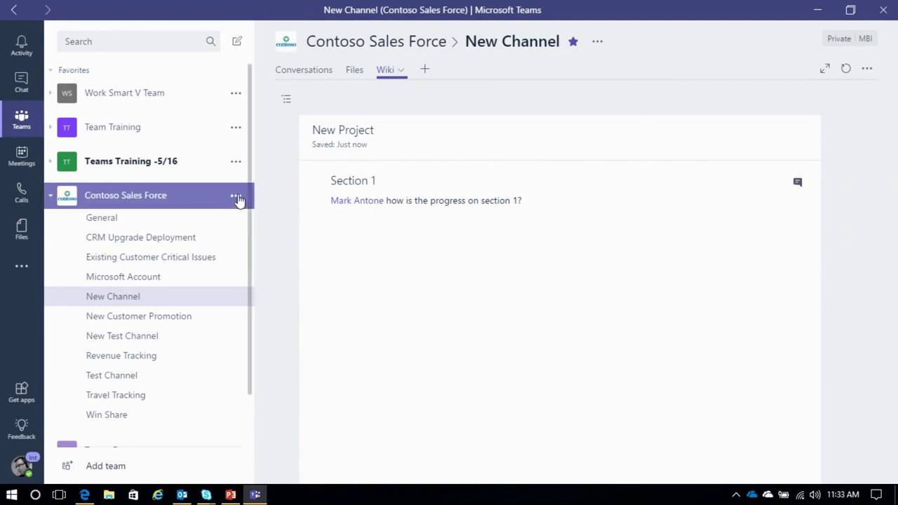
Step: Open the installed apps list in Contoso Sales Force's team management page
{"action": "left_click", "coordinate": [236, 199]}
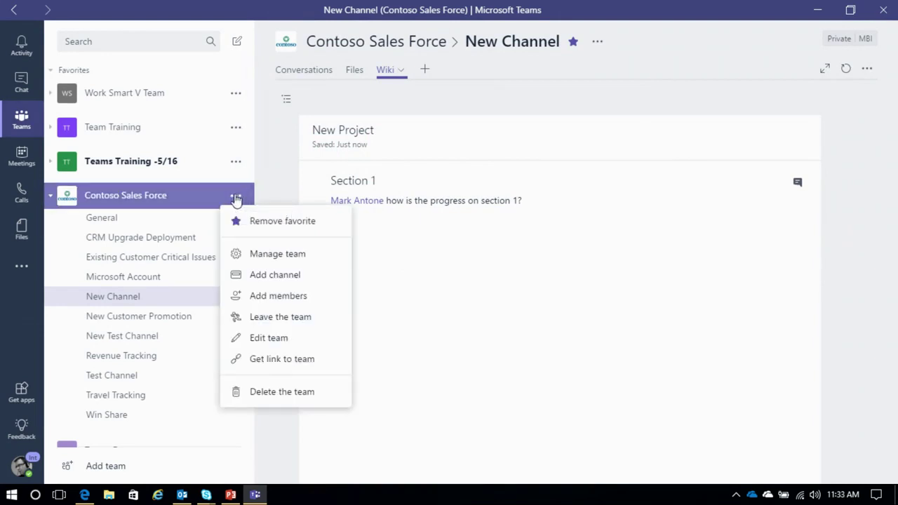
{"action": "left_click", "coordinate": [186, 201]}
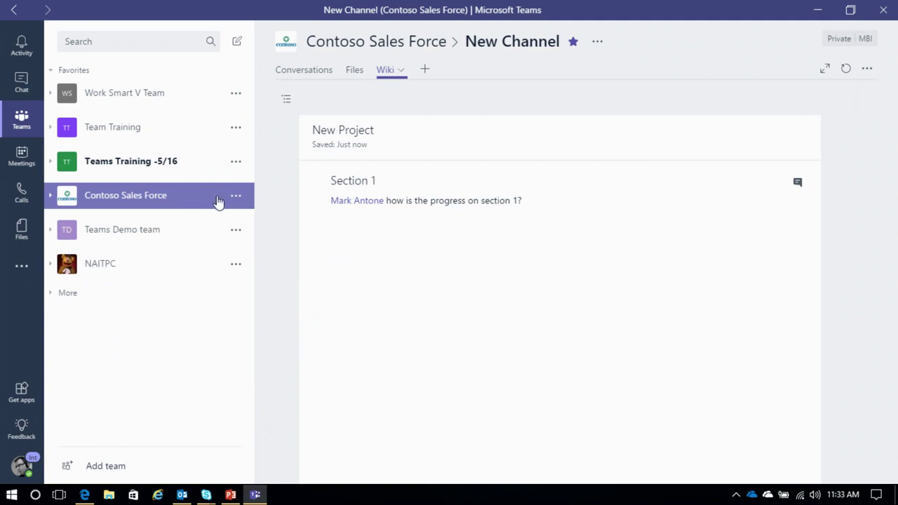
{"action": "left_click", "coordinate": [187, 200]}
{"action": "left_click", "coordinate": [236, 199]}
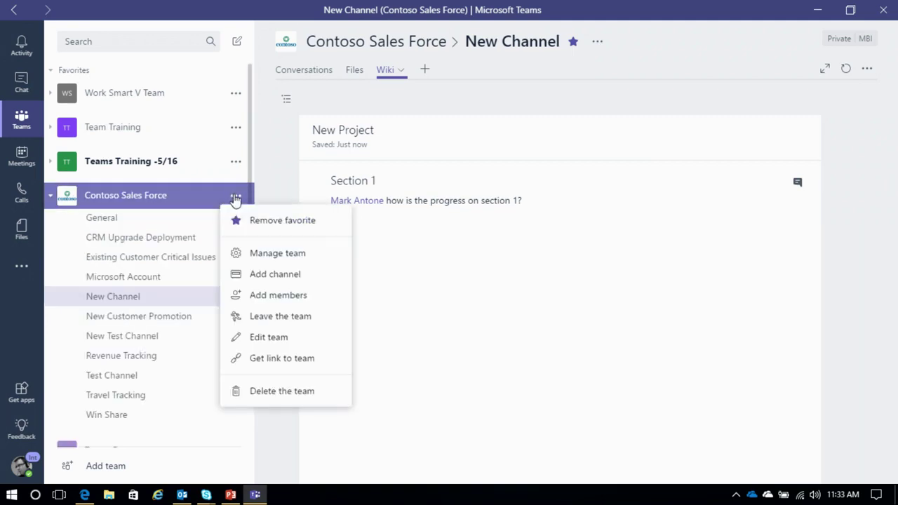
{"action": "left_click", "coordinate": [260, 252]}
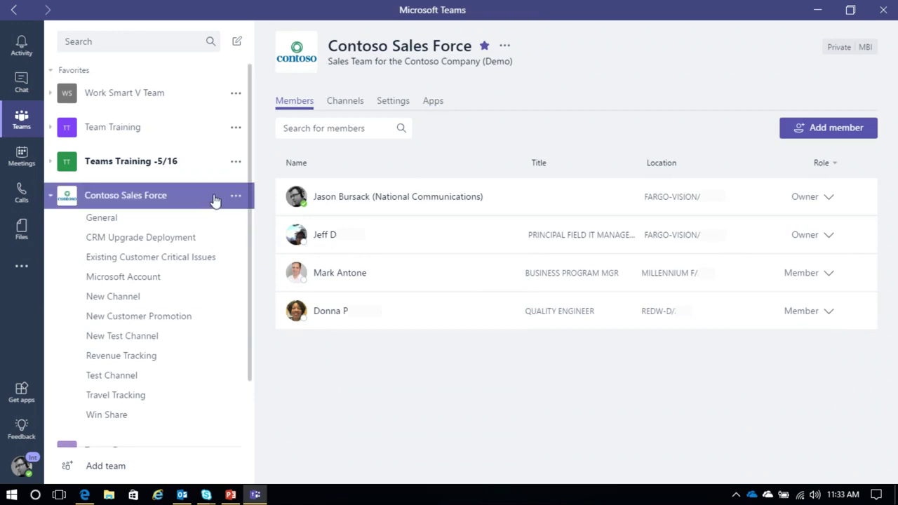
{"action": "left_click", "coordinate": [236, 197]}
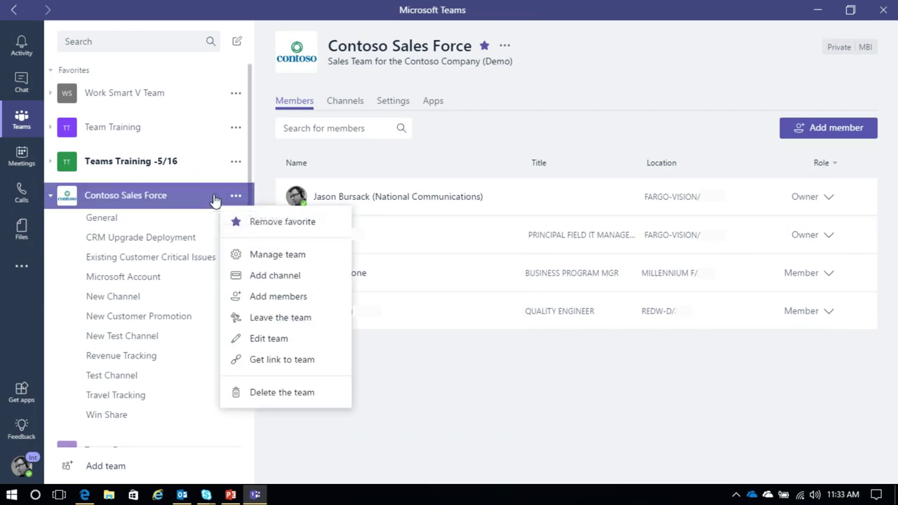
{"action": "left_click", "coordinate": [433, 104]}
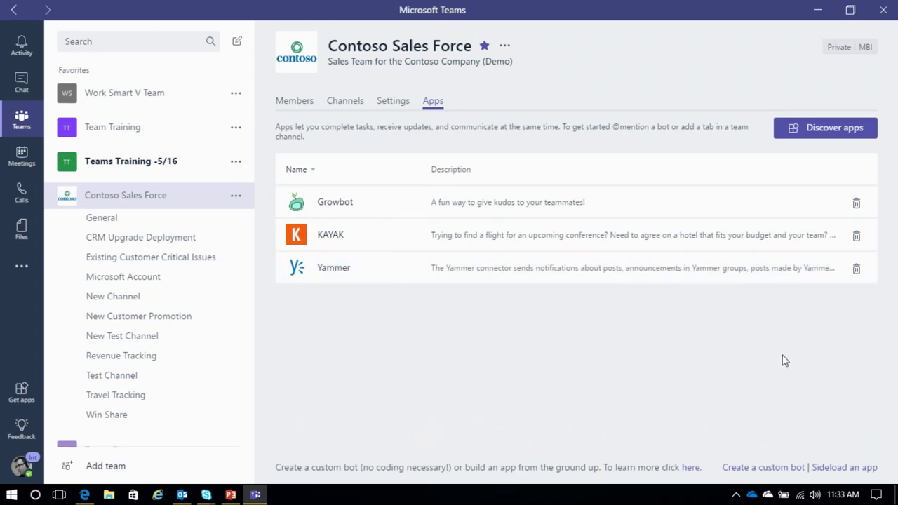
Step: Remove the Yammer and KAYAK apps, confirming each removal, leaving only Growbot
{"action": "left_click", "coordinate": [856, 273]}
{"action": "left_click", "coordinate": [613, 281]}
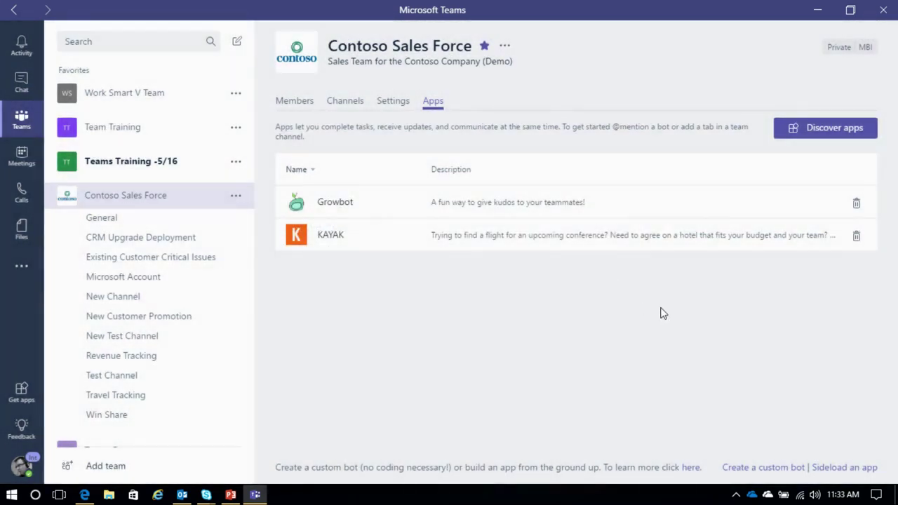
{"action": "left_click", "coordinate": [856, 236]}
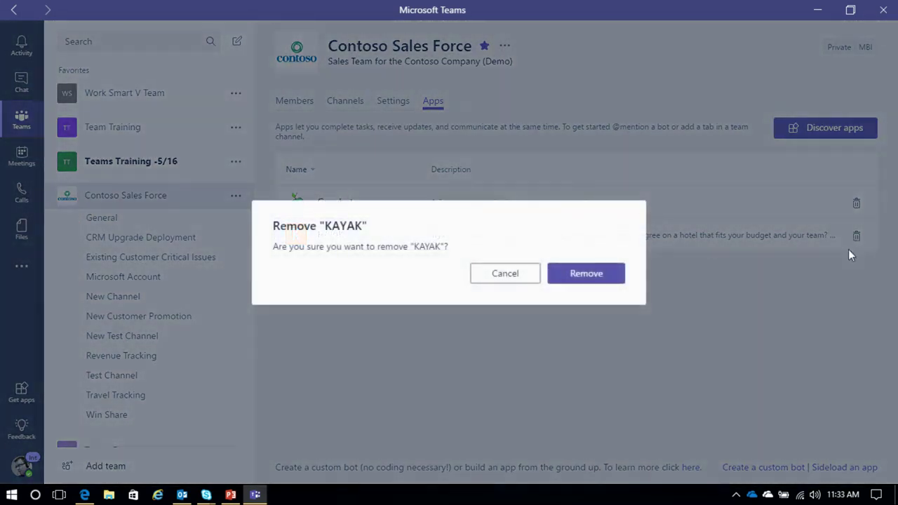
{"action": "left_click", "coordinate": [593, 278]}
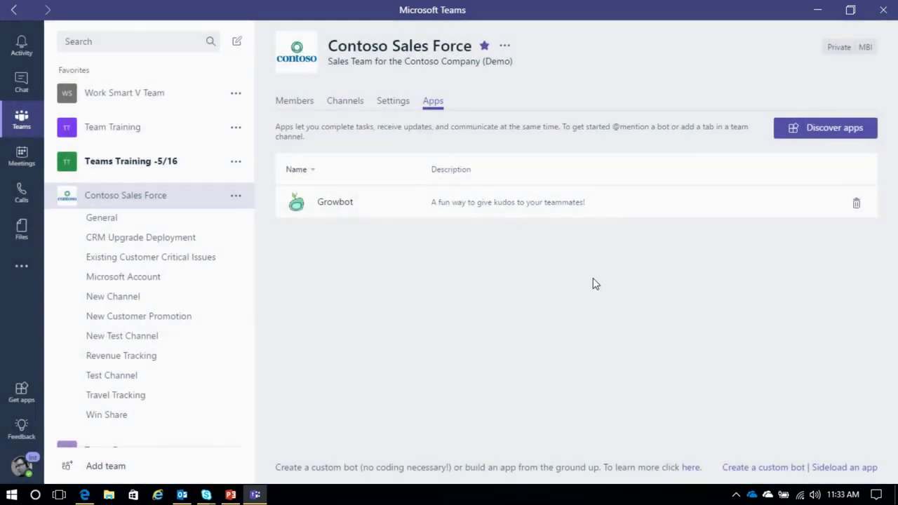
Step: Find KAYAK in the Bots gallery, add it to Contoso Sales Force, and go to General
{"action": "left_click", "coordinate": [829, 131]}
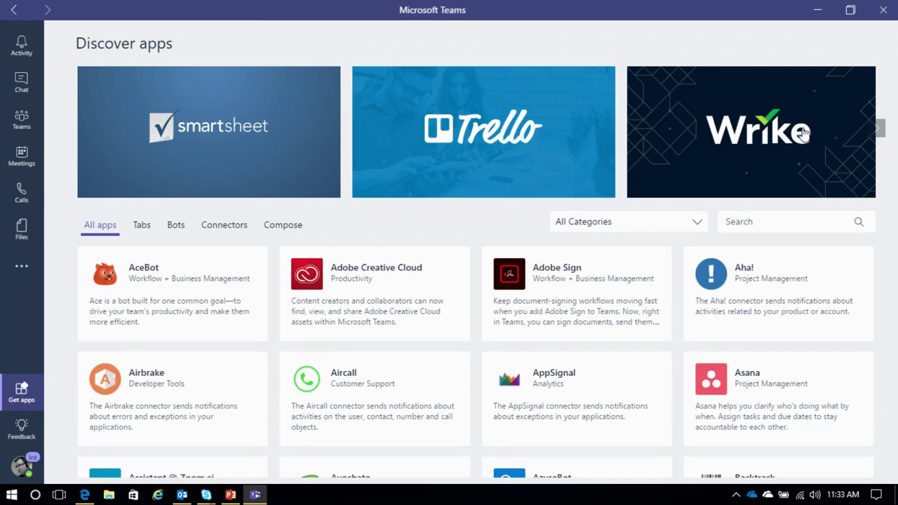
{"action": "left_click", "coordinate": [175, 226]}
{"action": "left_click", "coordinate": [755, 221]}
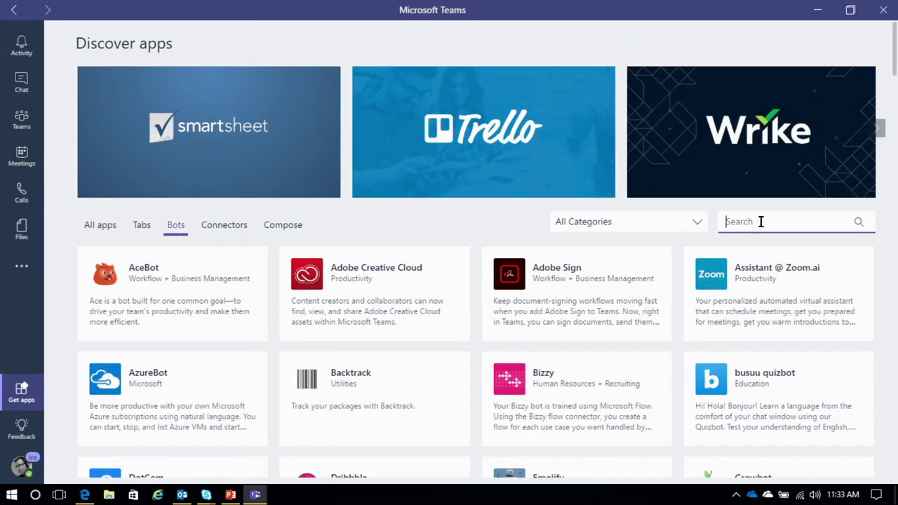
{"action": "type", "text": "kayak"}
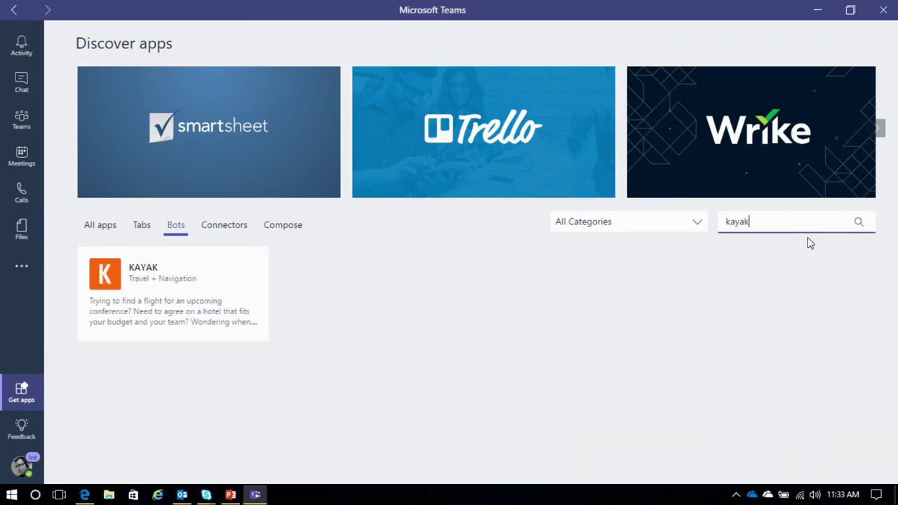
{"action": "left_click", "coordinate": [152, 307]}
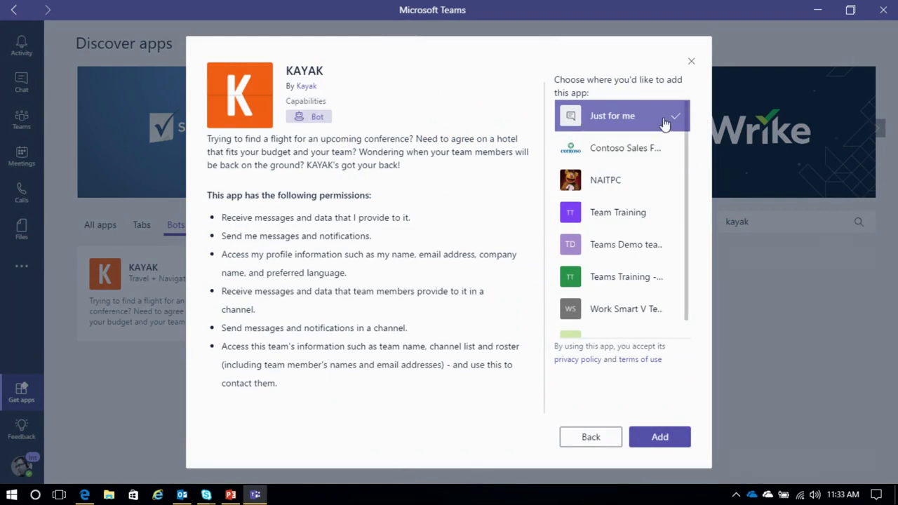
{"action": "left_click", "coordinate": [629, 153]}
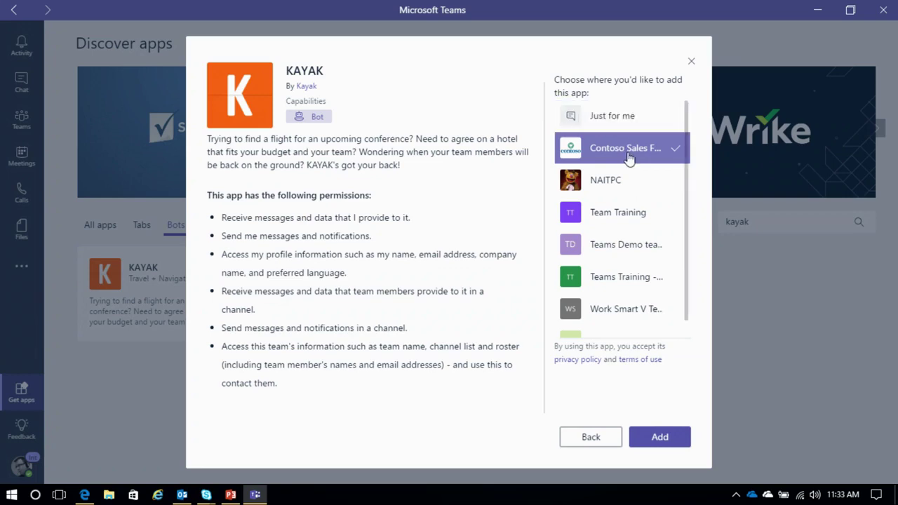
{"action": "left_click", "coordinate": [671, 442]}
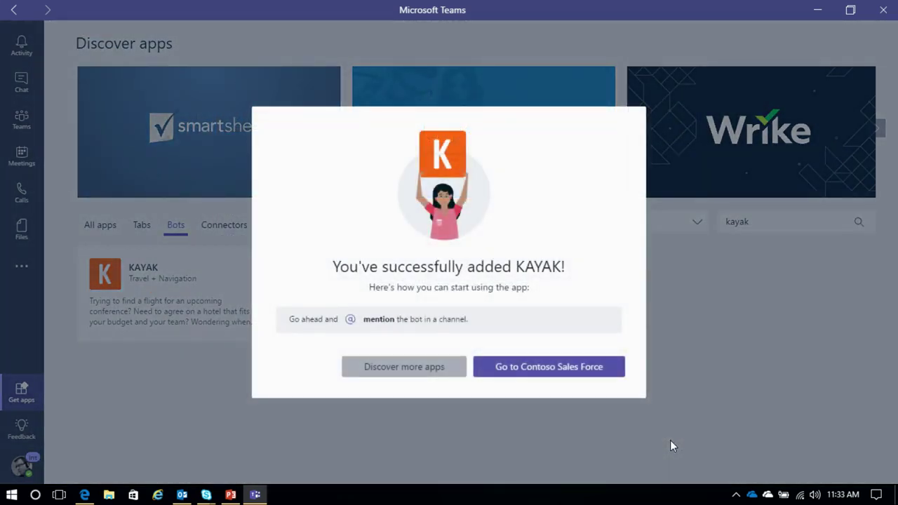
{"action": "left_click", "coordinate": [545, 370]}
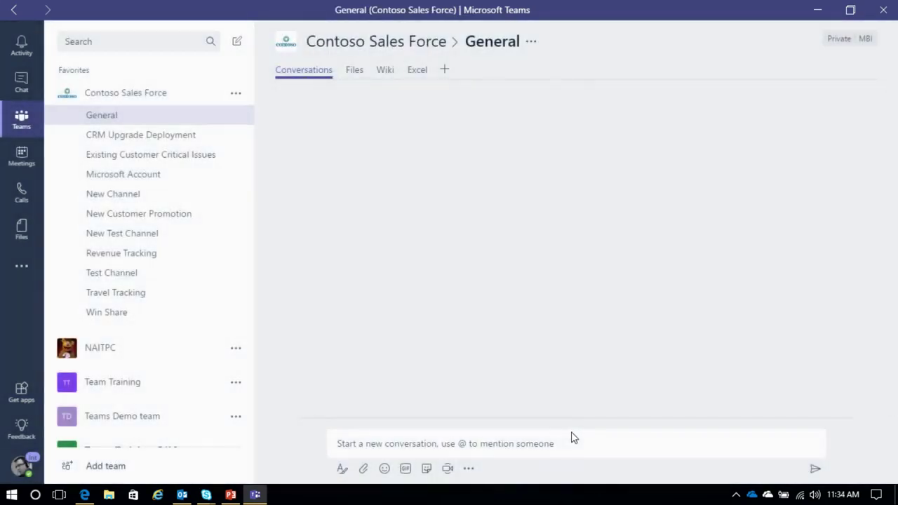
{"action": "left_click", "coordinate": [483, 444]}
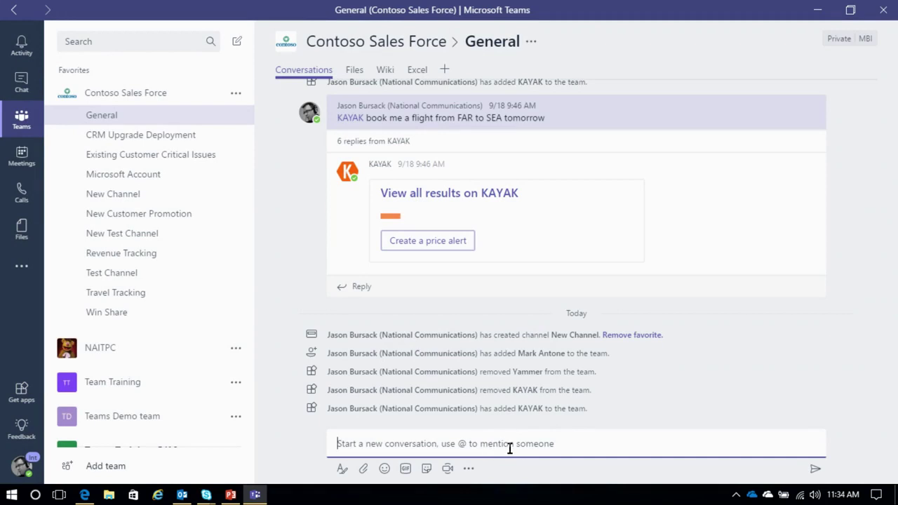
{"action": "type", "text": "@K"}
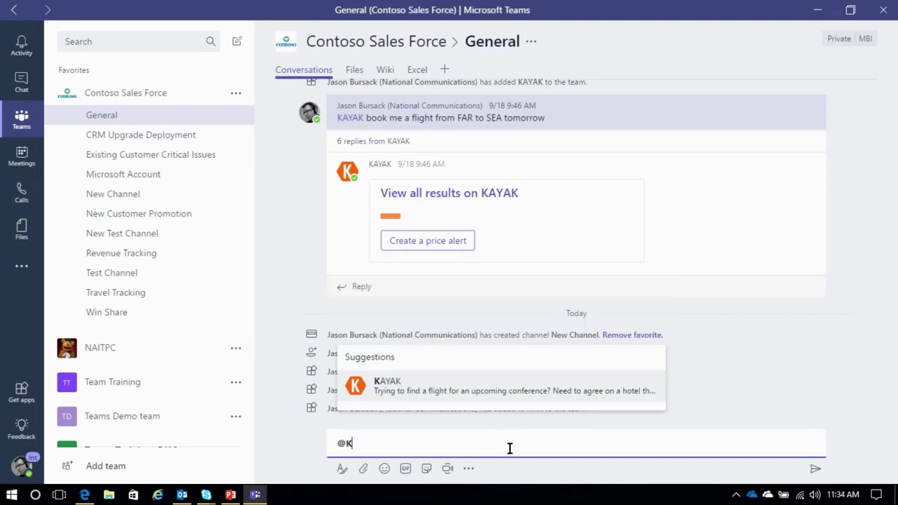
{"action": "type", "text": "a"}
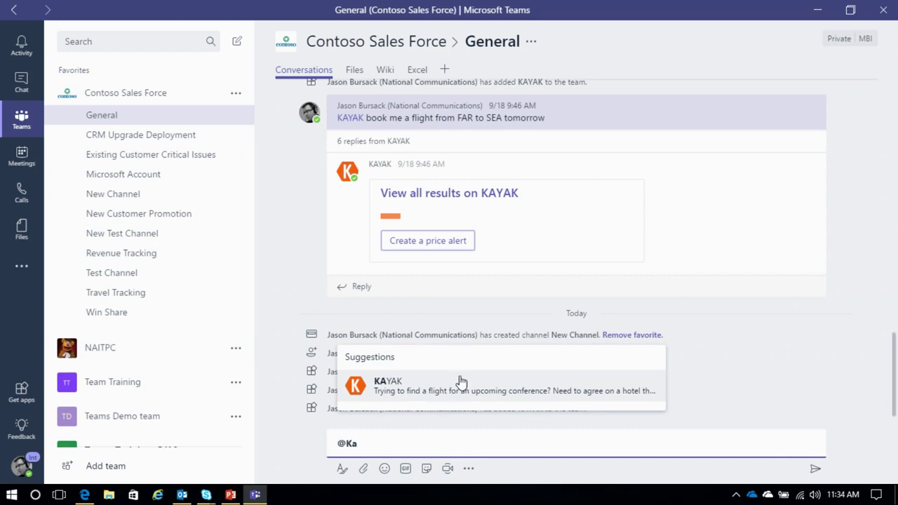
{"action": "left_click", "coordinate": [459, 383]}
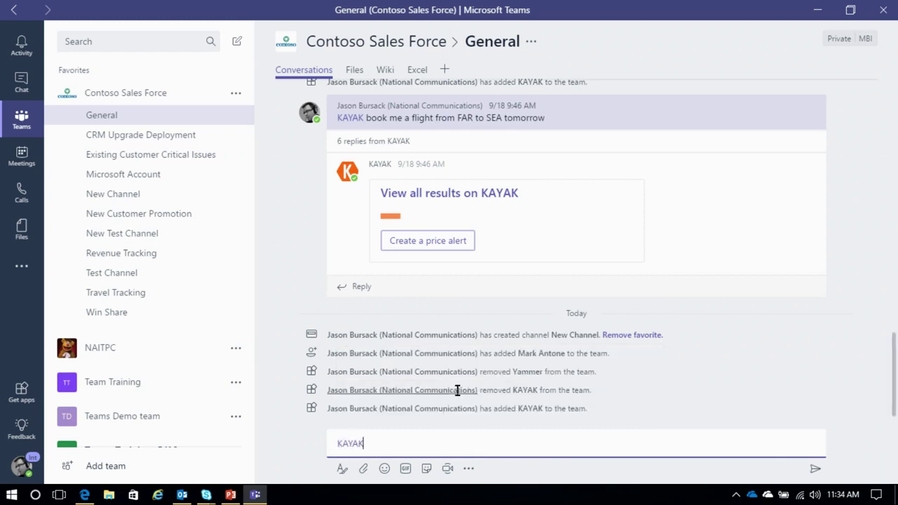
{"action": "left_click", "coordinate": [419, 447]}
{"action": "type", "text": "book"}
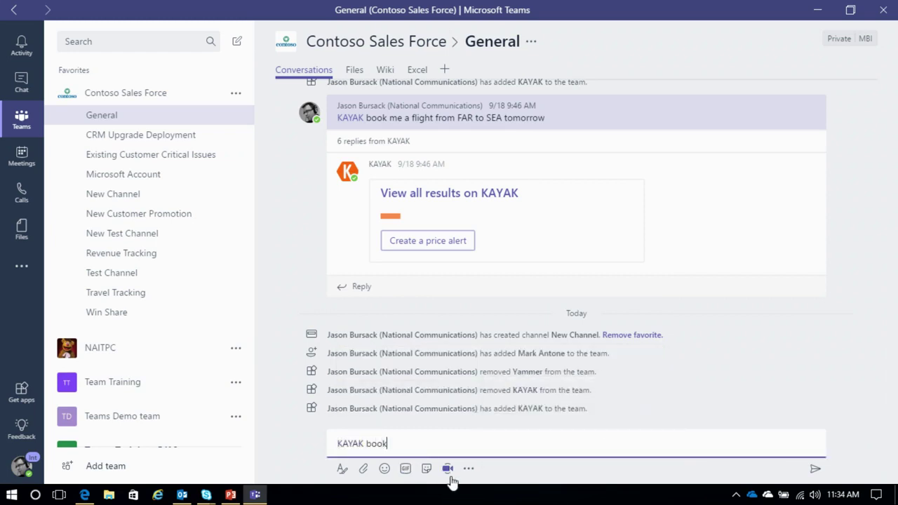
{"action": "type", "text": " me a flight from SEA to F"}
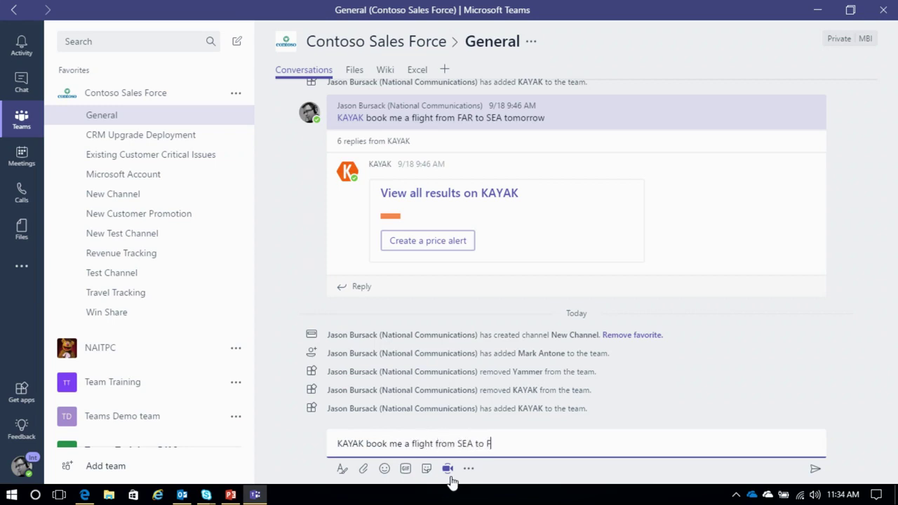
{"action": "type", "text": "argo tomorrow"}
{"action": "key", "text": "Return"}
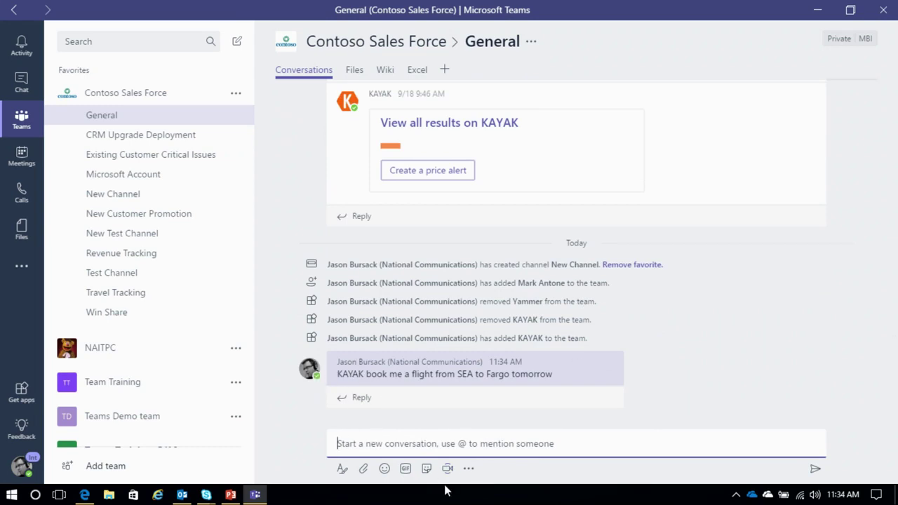
Step: Resend the SEA-to-Fargo flight request to KAYAK and view the bot's profile
{"action": "type", "text": "@KA"}
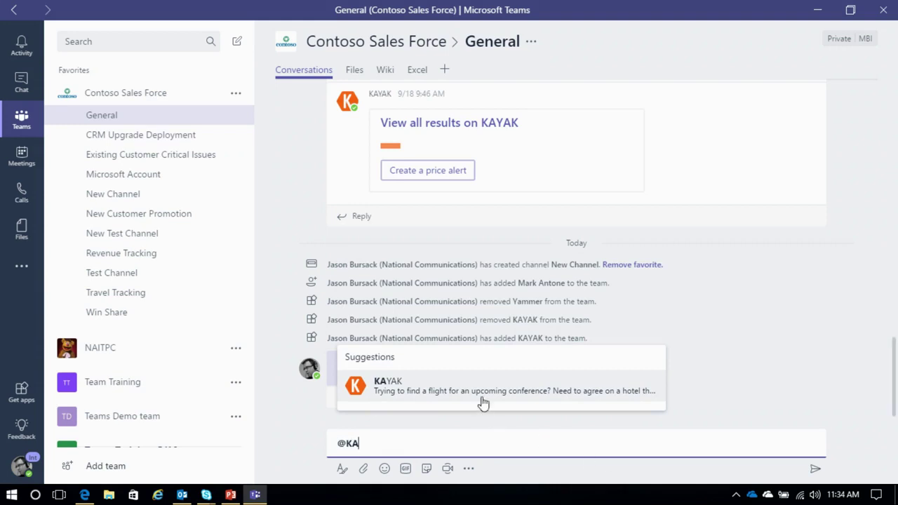
{"action": "left_click", "coordinate": [482, 392]}
{"action": "type", "text": "book me a flight from SEA"}
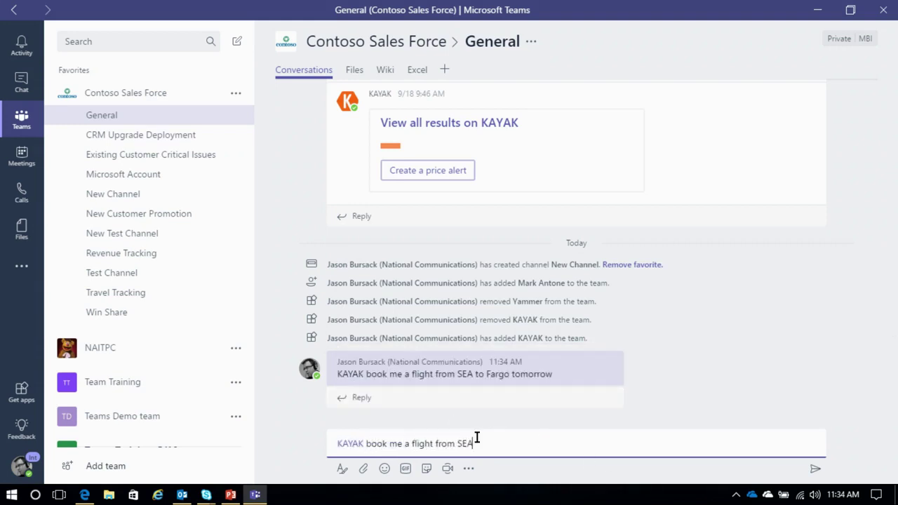
{"action": "type", "text": " to Fargo tomorrow"}
{"action": "key", "text": "Return"}
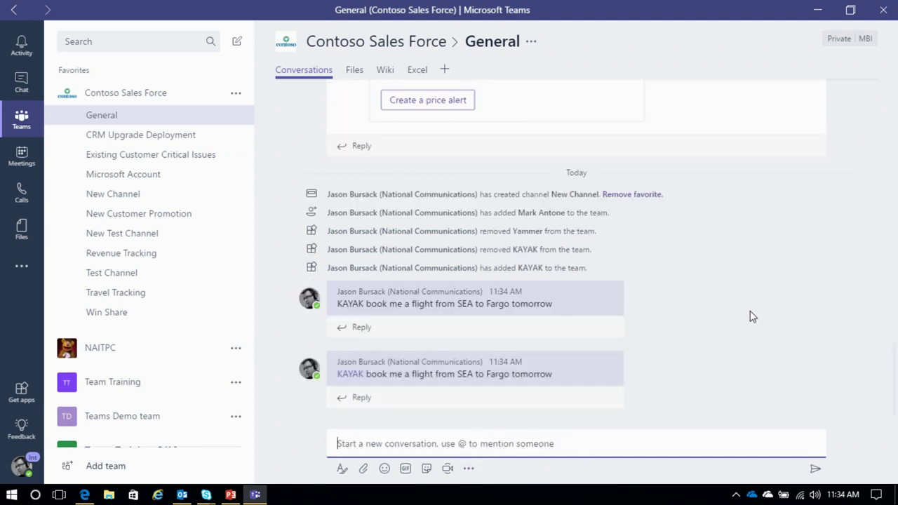
{"action": "left_click", "coordinate": [350, 374]}
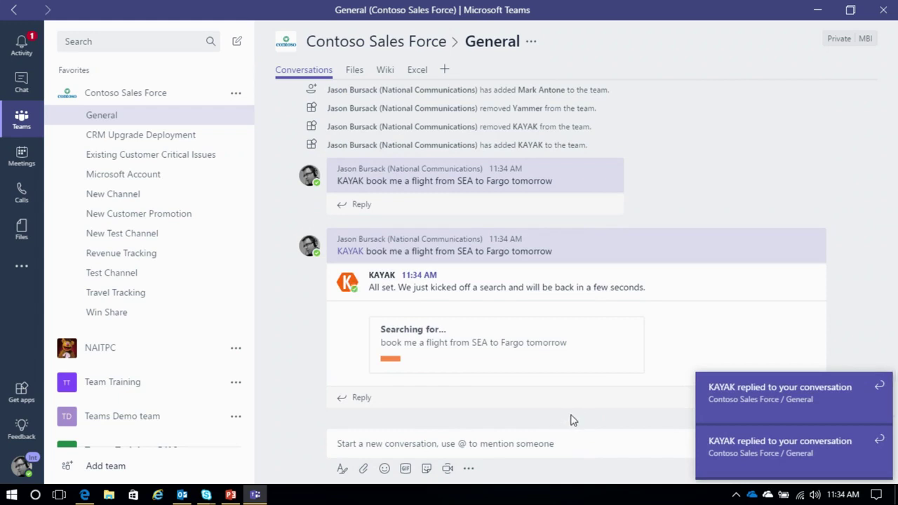
{"action": "right_click", "coordinate": [202, 93]}
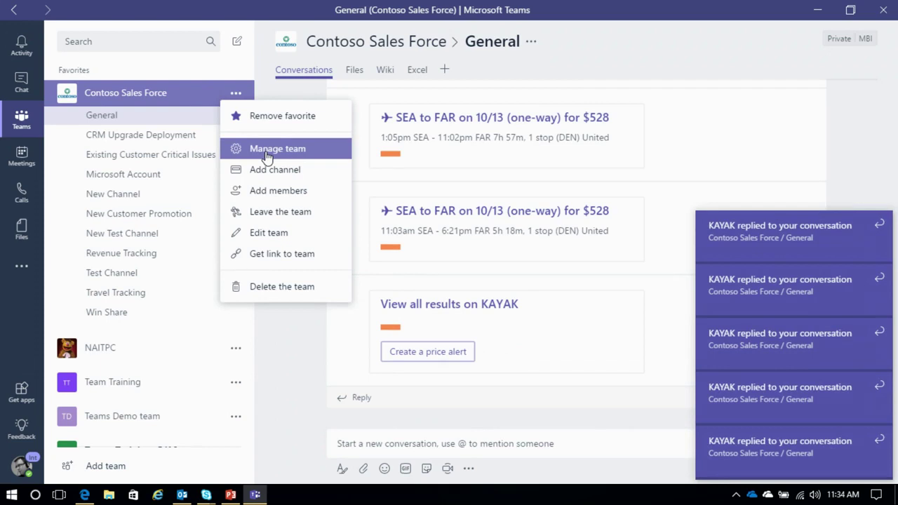
Step: Search the app catalogue for Yammer, add it to Contoso Sales Force, then go to General
{"action": "left_click", "coordinate": [266, 155]}
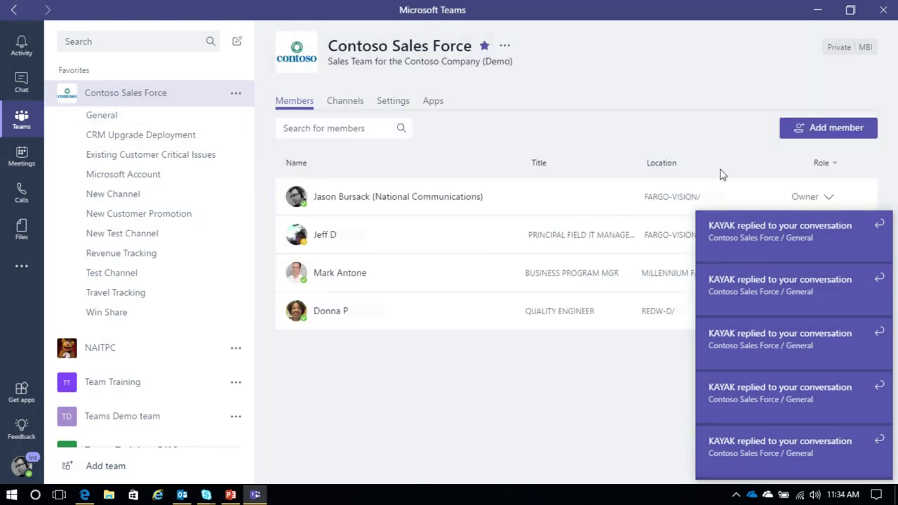
{"action": "left_click", "coordinate": [433, 102]}
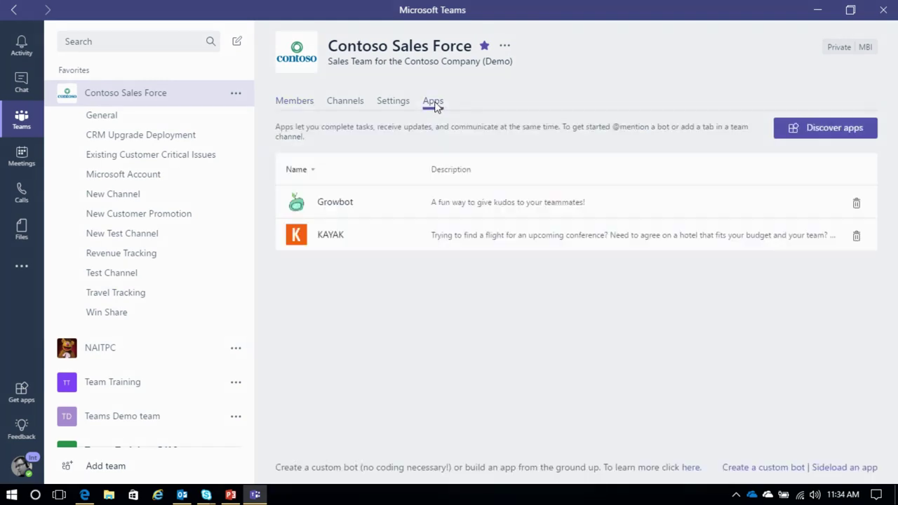
{"action": "left_click", "coordinate": [815, 134]}
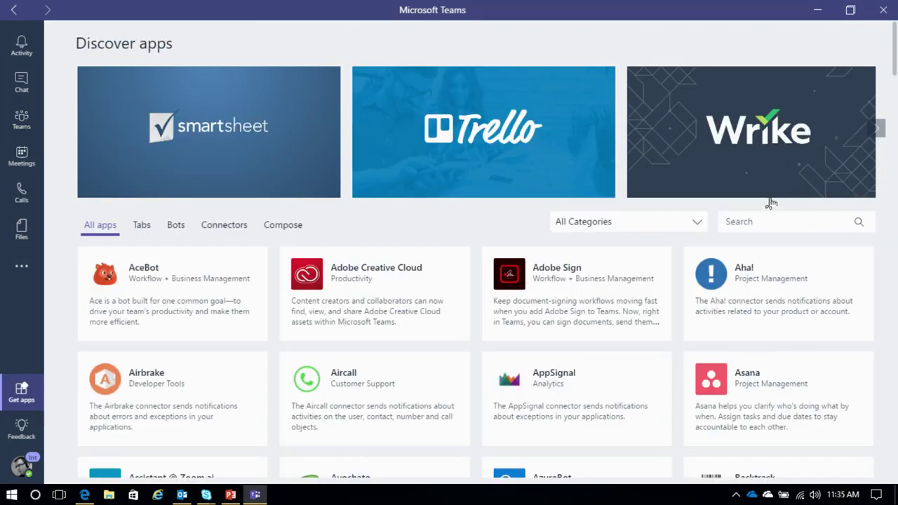
{"action": "left_click", "coordinate": [767, 221]}
{"action": "type", "text": "Yammer"}
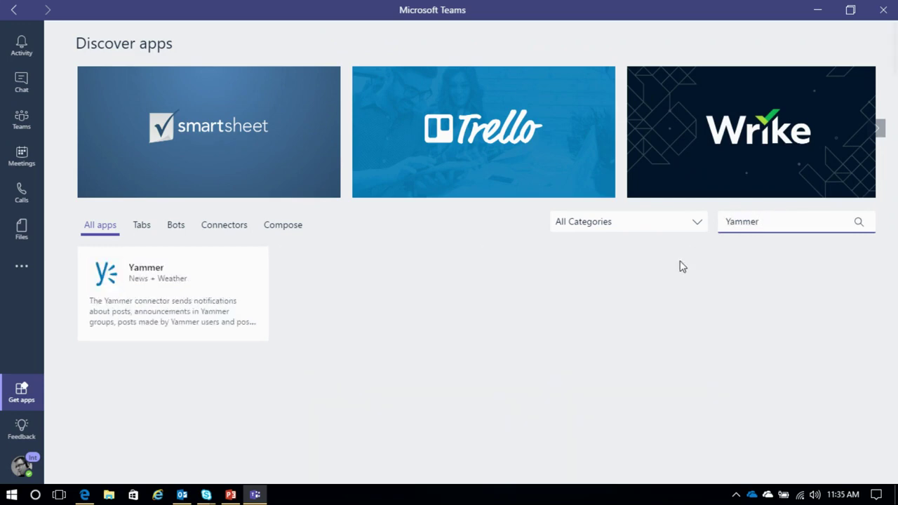
{"action": "left_click", "coordinate": [184, 317]}
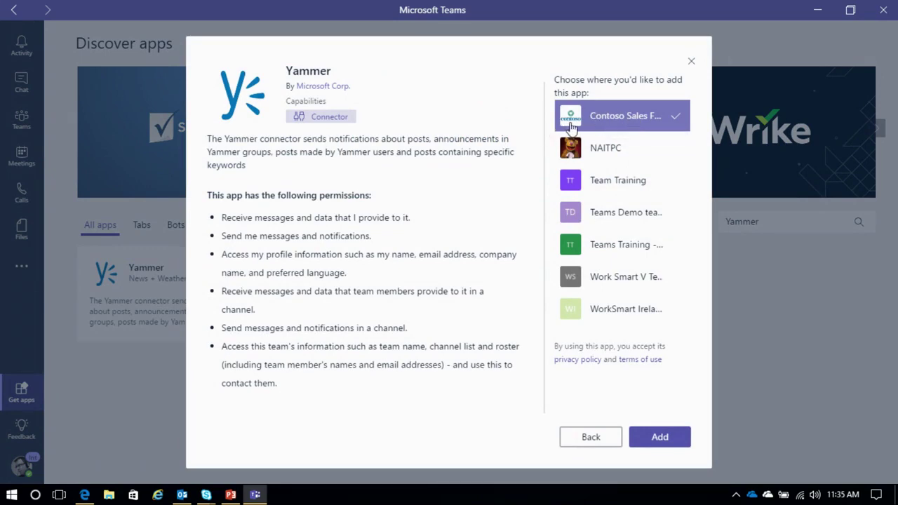
{"action": "left_click", "coordinate": [659, 437]}
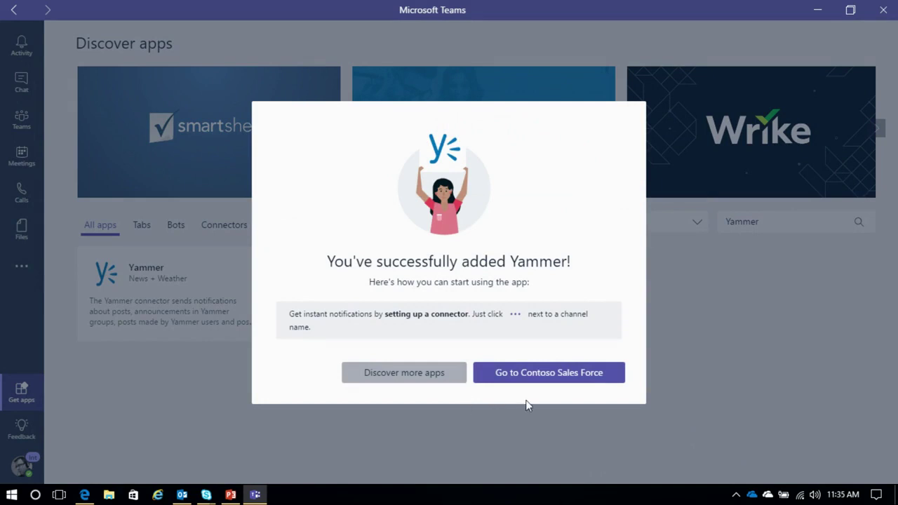
{"action": "left_click", "coordinate": [531, 377]}
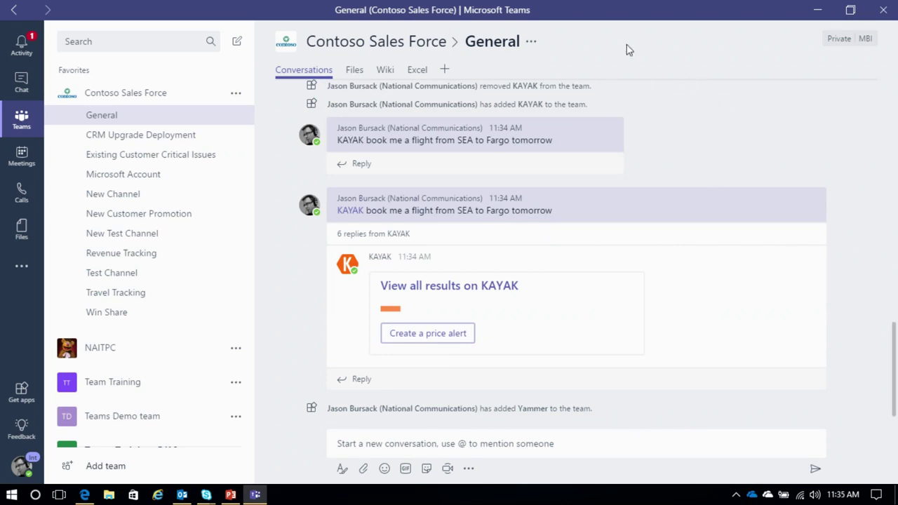
Step: View the KAYAK card showing $528 flights in Activity, then open Meetings
{"action": "left_click", "coordinate": [22, 48]}
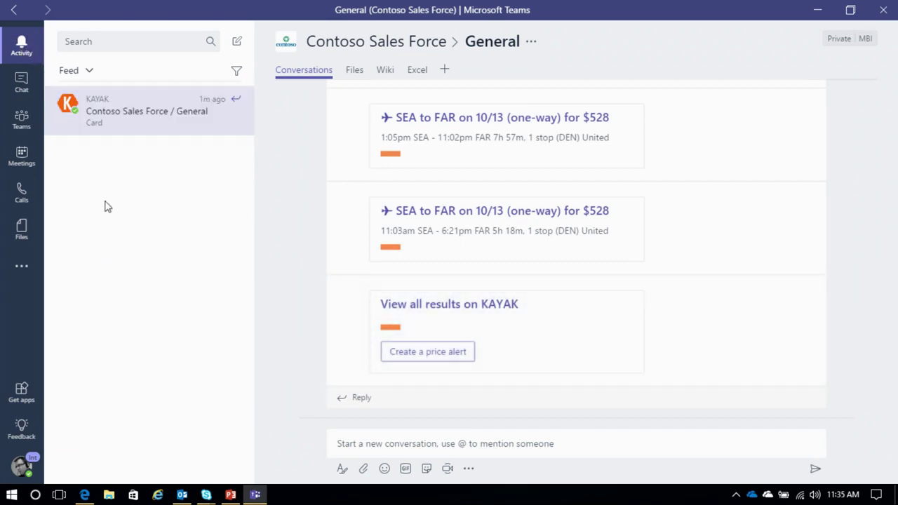
{"action": "left_click", "coordinate": [22, 157]}
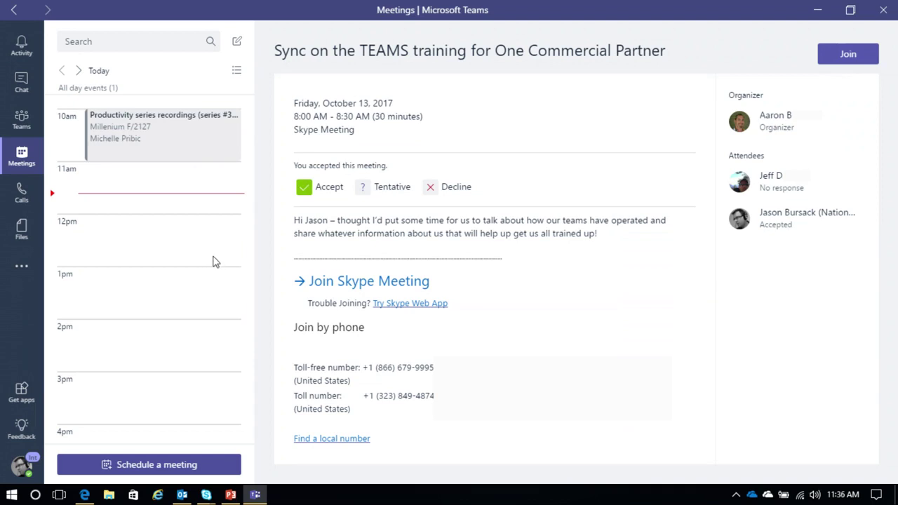
Step: Start a Test Meeting for Oct 12, 2017, 12:00–12:30 PM and fill its details
{"action": "left_click", "coordinate": [168, 468]}
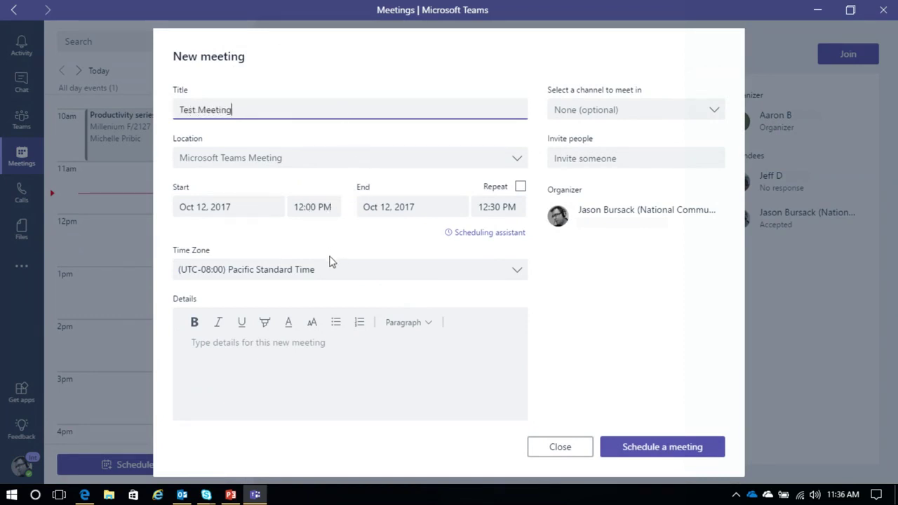
{"action": "left_click", "coordinate": [377, 358]}
{"action": "type", "text": "Test Meeting"}
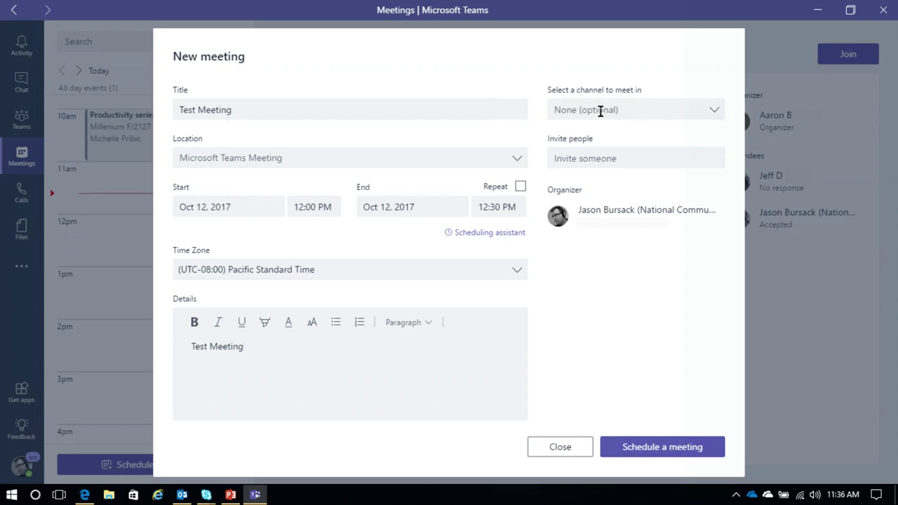
Step: Invite two colleagues as attendees and schedule the meeting
{"action": "left_click", "coordinate": [604, 160]}
{"action": "type", "text": "Mark"}
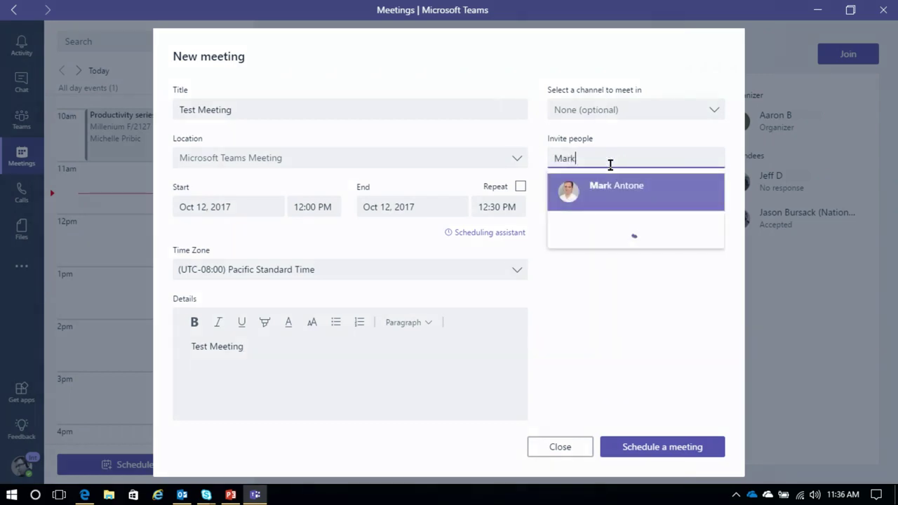
{"action": "left_click", "coordinate": [608, 200]}
{"action": "left_click", "coordinate": [626, 160]}
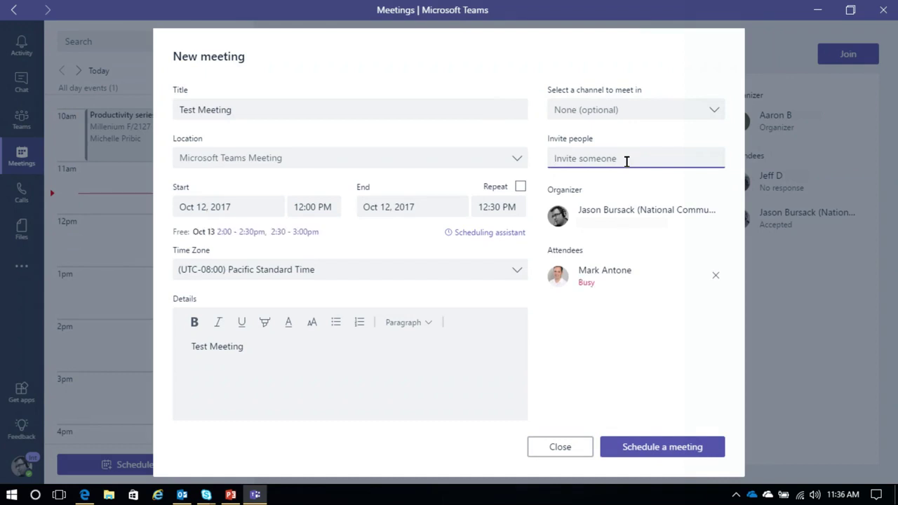
{"action": "type", "text": "Nico"}
{"action": "left_click", "coordinate": [596, 188]}
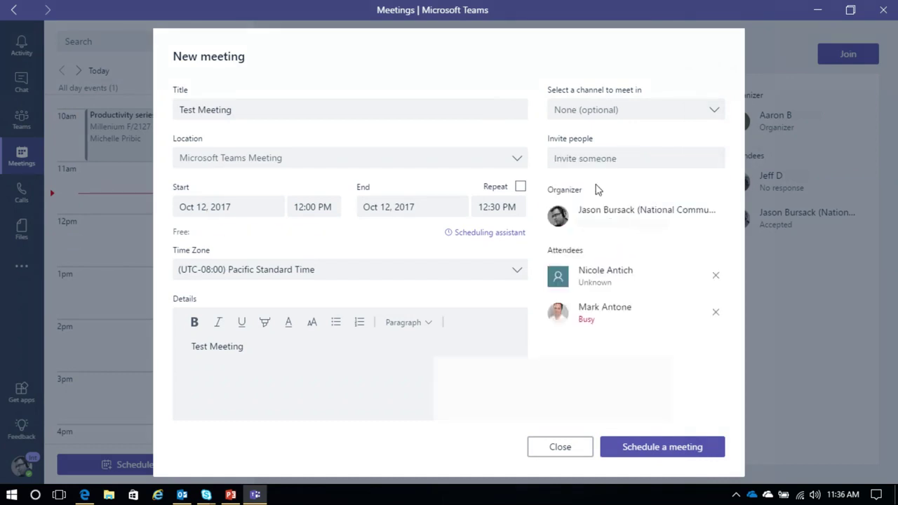
{"action": "left_click", "coordinate": [656, 449]}
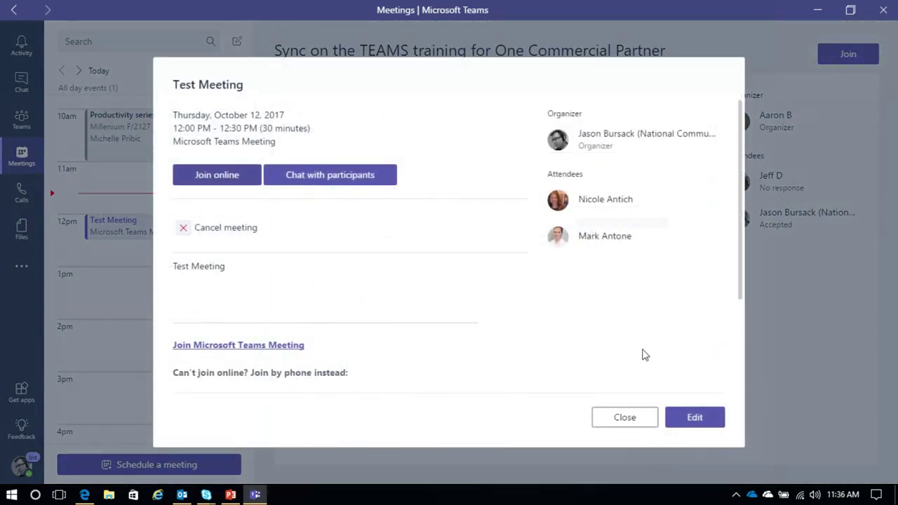
{"action": "left_click", "coordinate": [609, 425]}
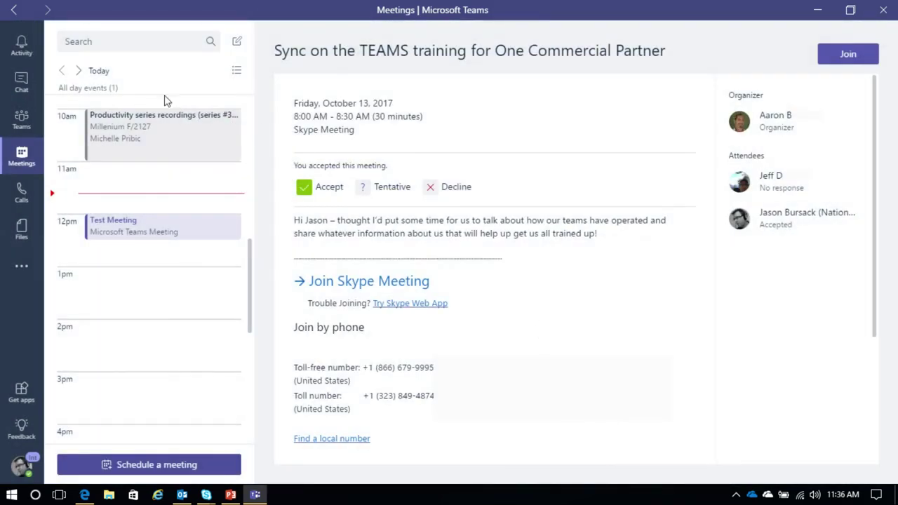
Step: Hold a 25-second video call with the group chat, then return to Contoso Sales Force General
{"action": "left_click", "coordinate": [20, 85]}
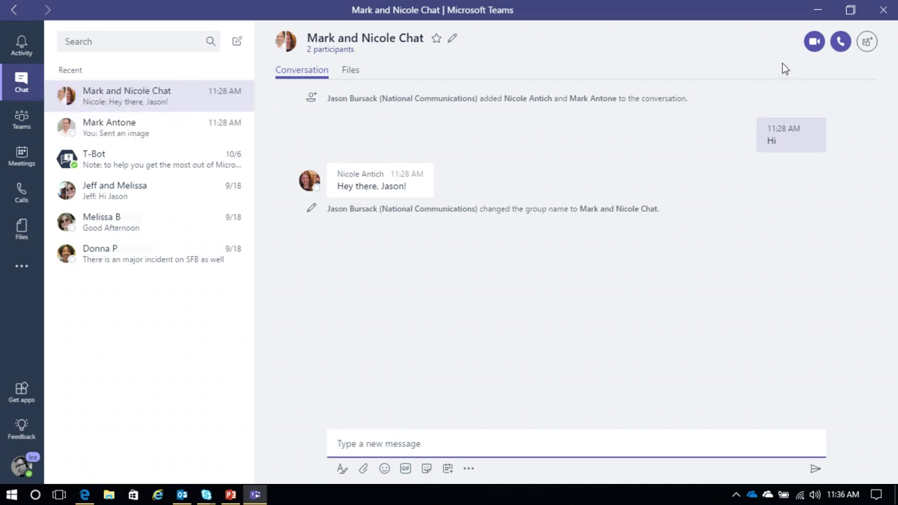
{"action": "left_click", "coordinate": [812, 44]}
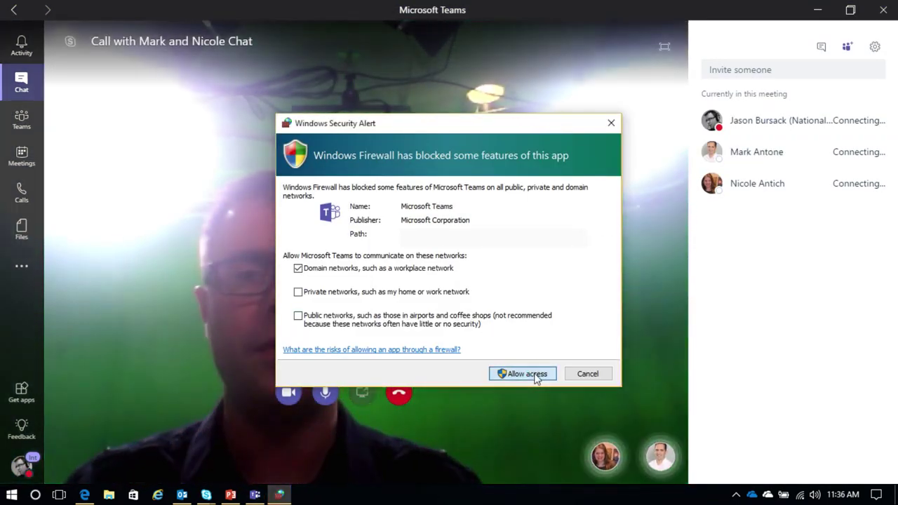
{"action": "left_click", "coordinate": [533, 374]}
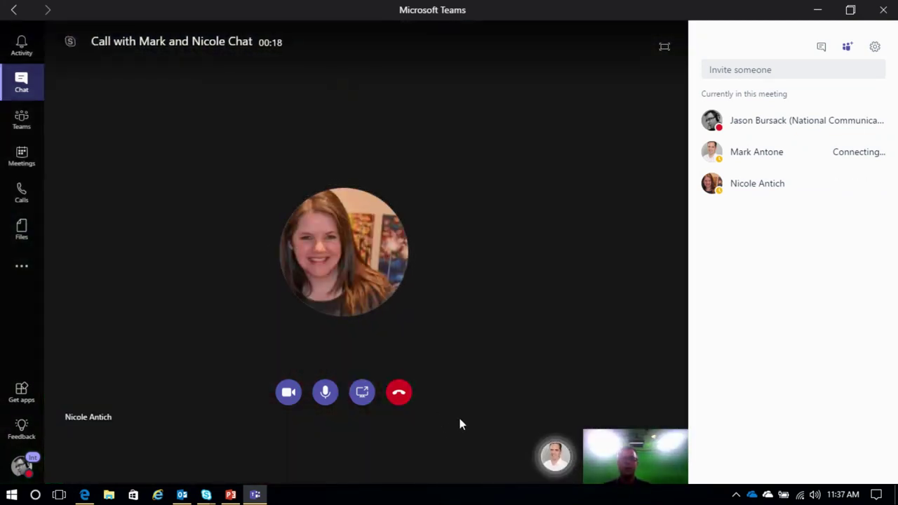
{"action": "left_click", "coordinate": [398, 395]}
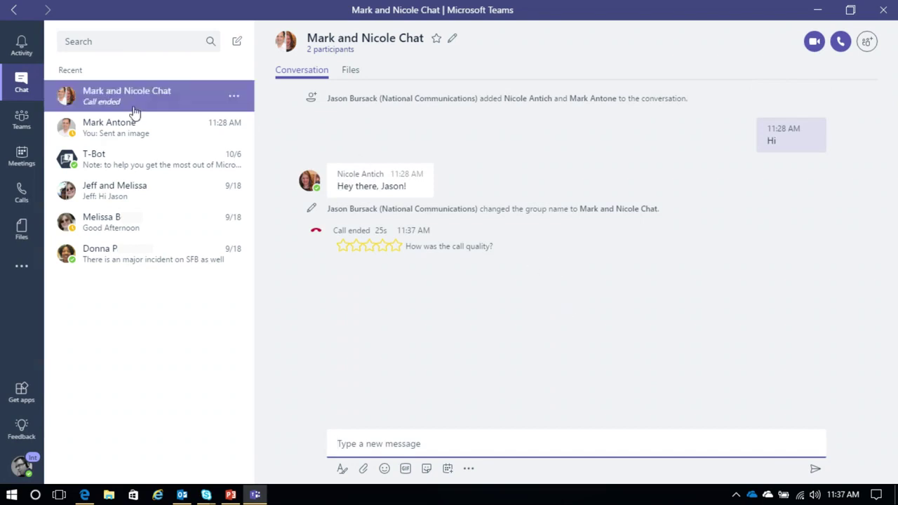
{"action": "left_click", "coordinate": [21, 121]}
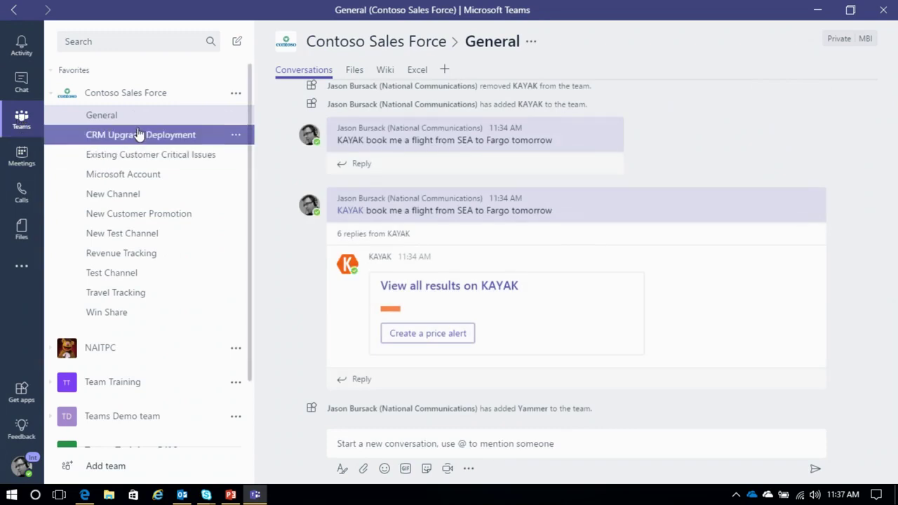
Step: Hold a 3-second Meet now meeting in CRM Upgrade Deployment, then dismiss the feedback form
{"action": "left_click", "coordinate": [138, 136]}
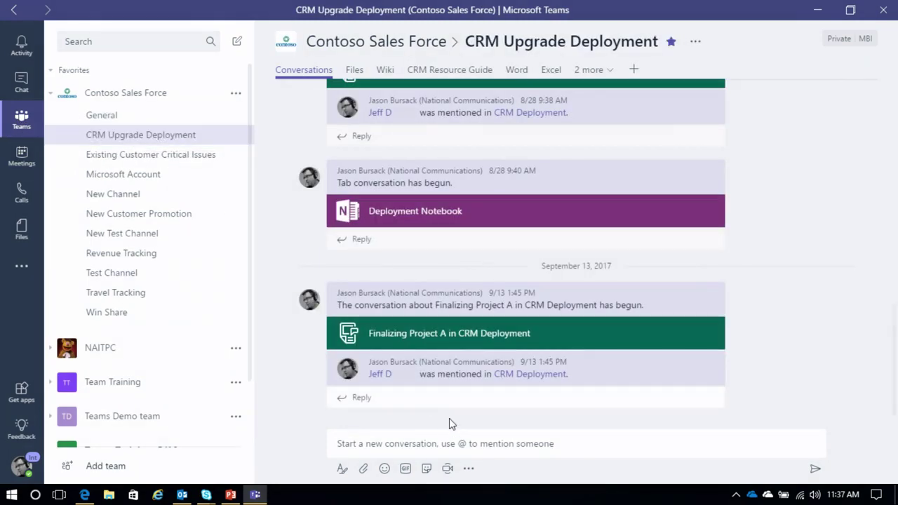
{"action": "left_click", "coordinate": [417, 443]}
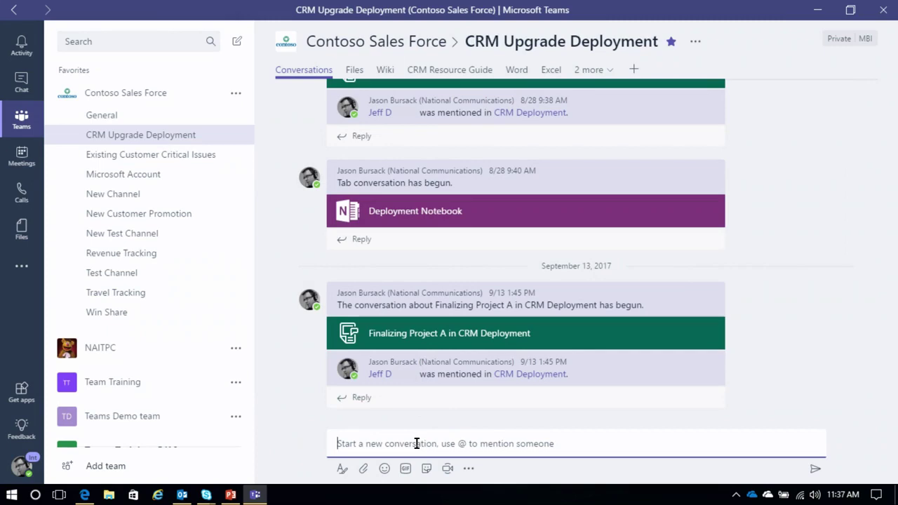
{"action": "left_click", "coordinate": [447, 468]}
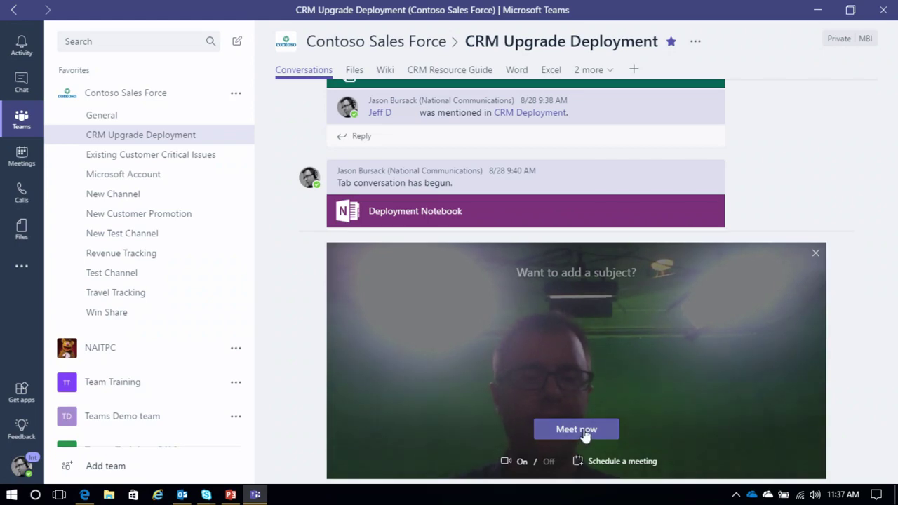
{"action": "left_click", "coordinate": [577, 430]}
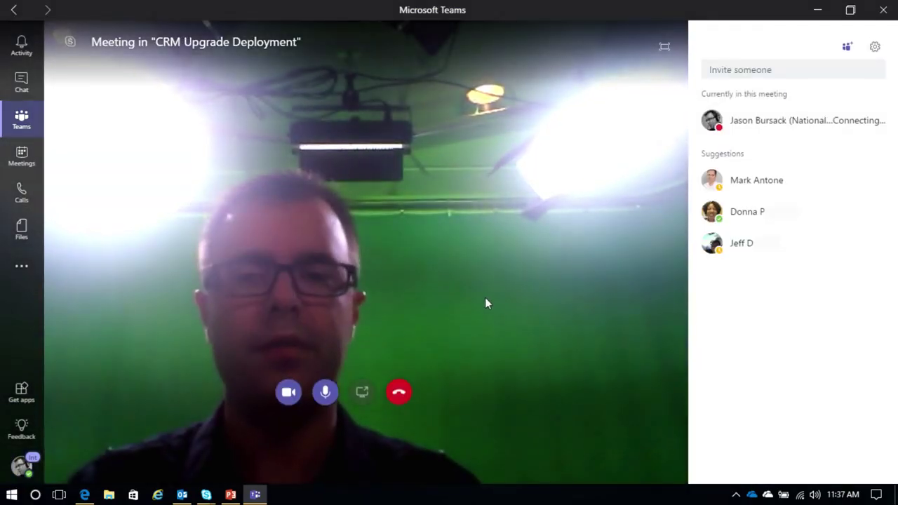
{"action": "left_click", "coordinate": [399, 394]}
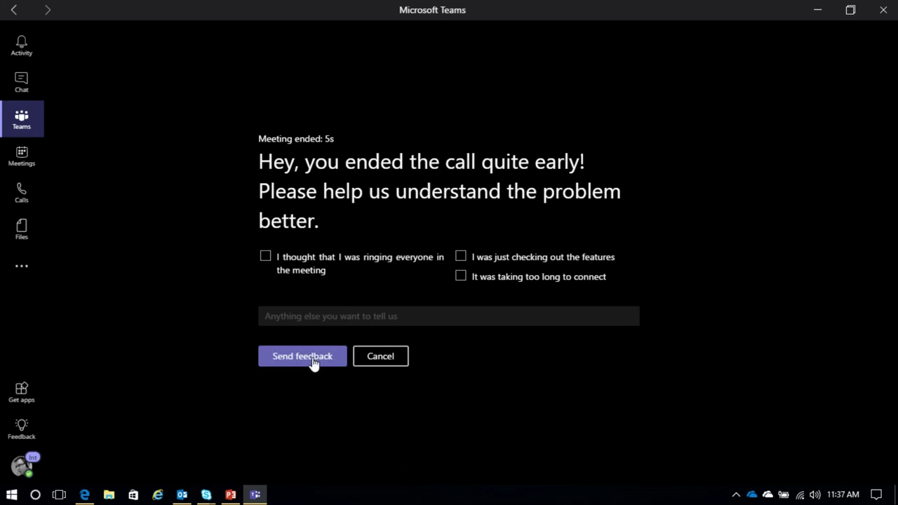
{"action": "left_click", "coordinate": [313, 362]}
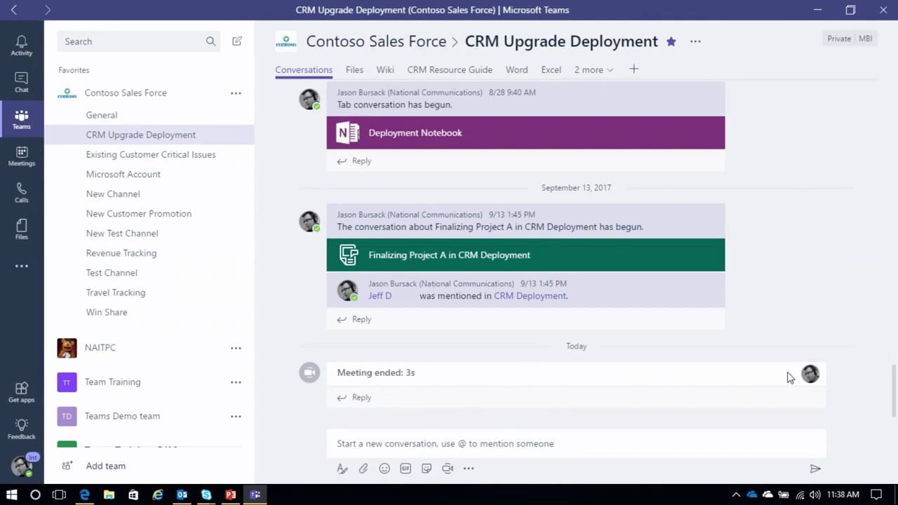
Step: Show the Recent files list, led by 7949_Microsoft Teams Basics and beyond, then the profile menu
{"action": "mouse_move", "coordinate": [810, 375]}
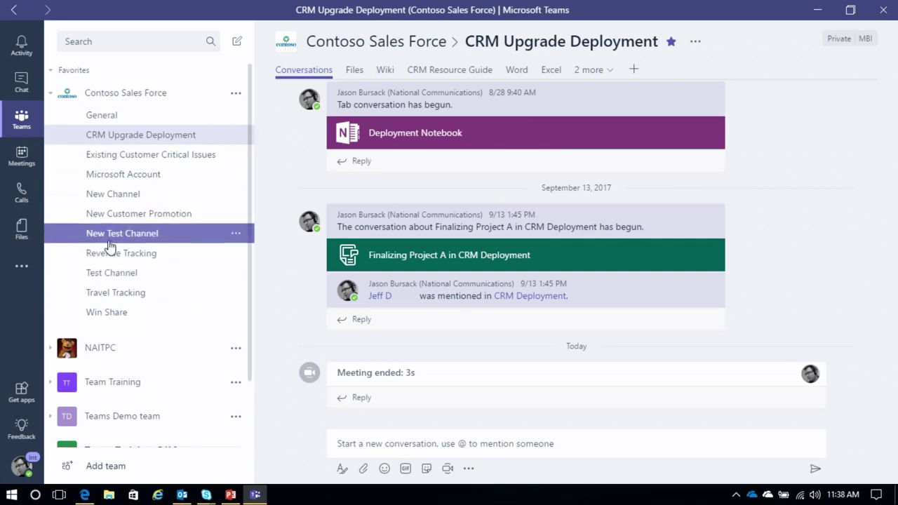
{"action": "left_click", "coordinate": [21, 231]}
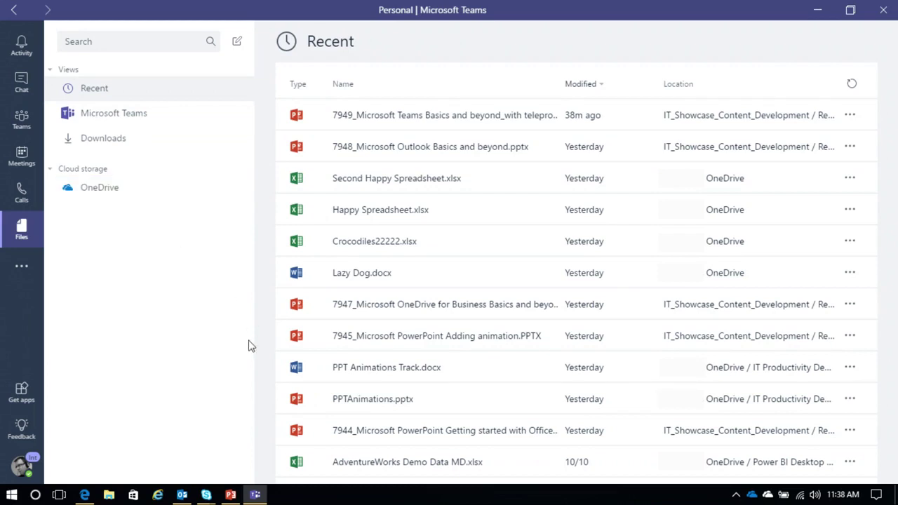
{"action": "left_click", "coordinate": [20, 471]}
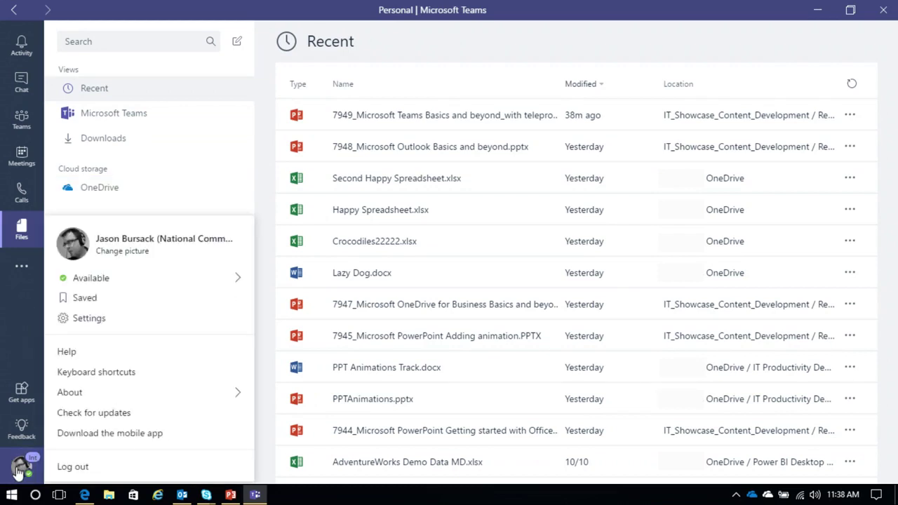